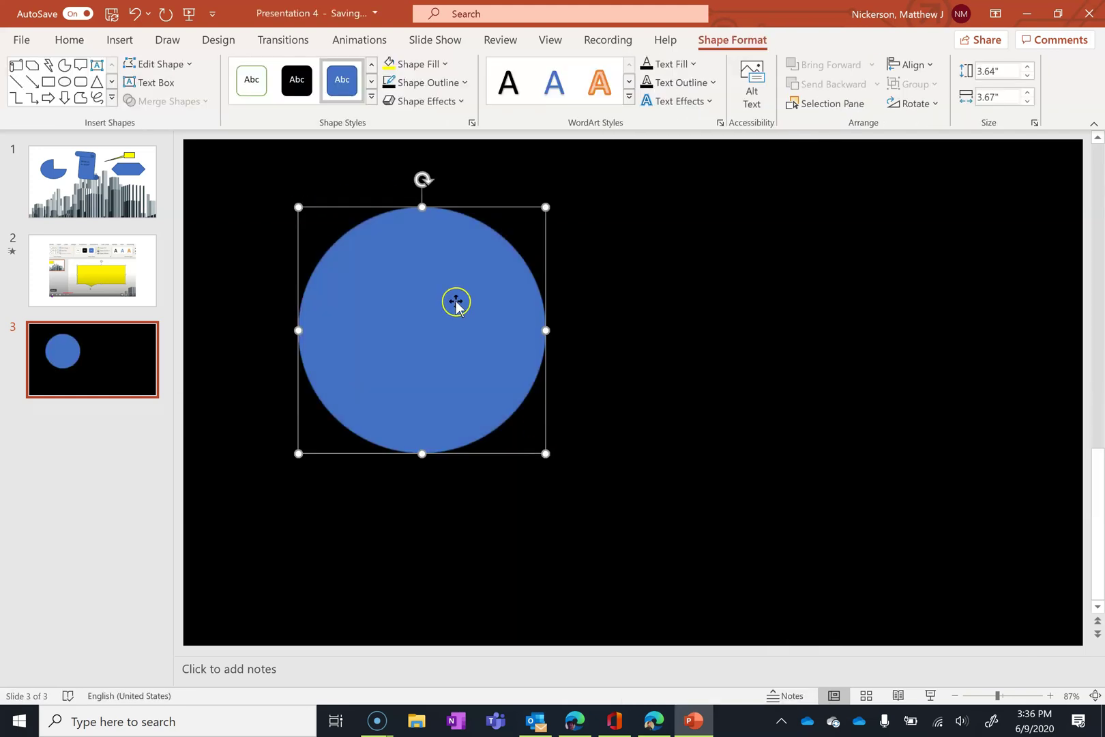
# Resize the circle to 4 inches high by 4 inches wide
pyautogui.click(988, 71)
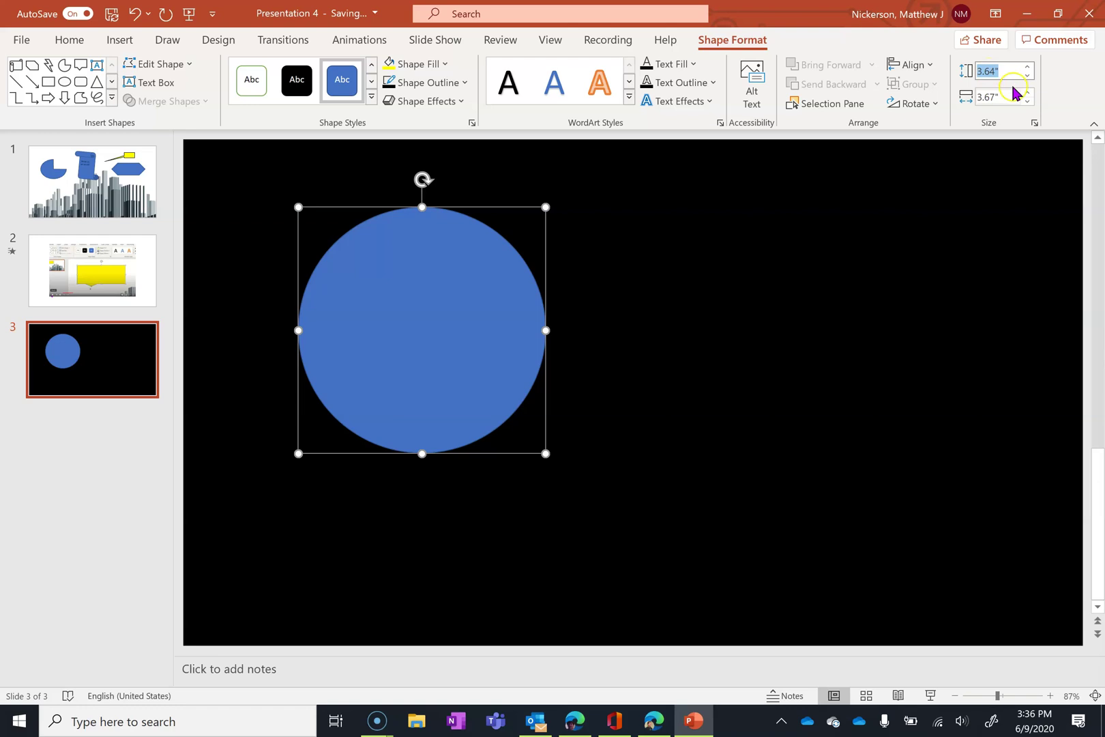
pyautogui.click(995, 96)
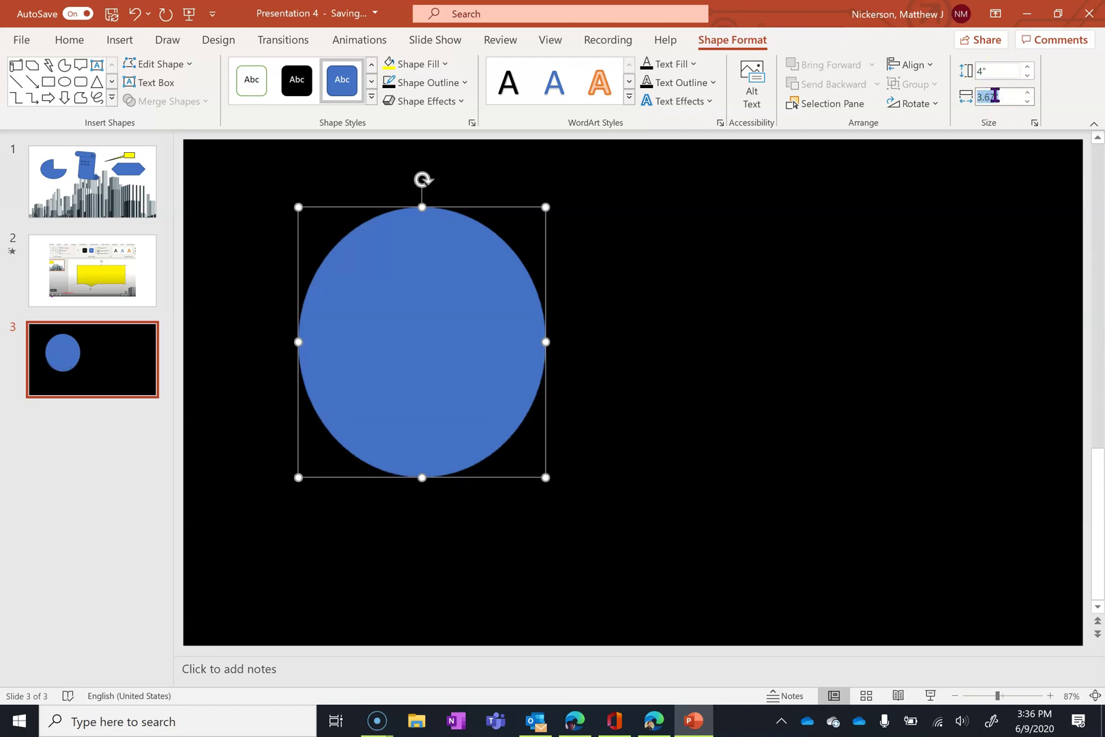
pyautogui.write('4')
pyautogui.press('Return')
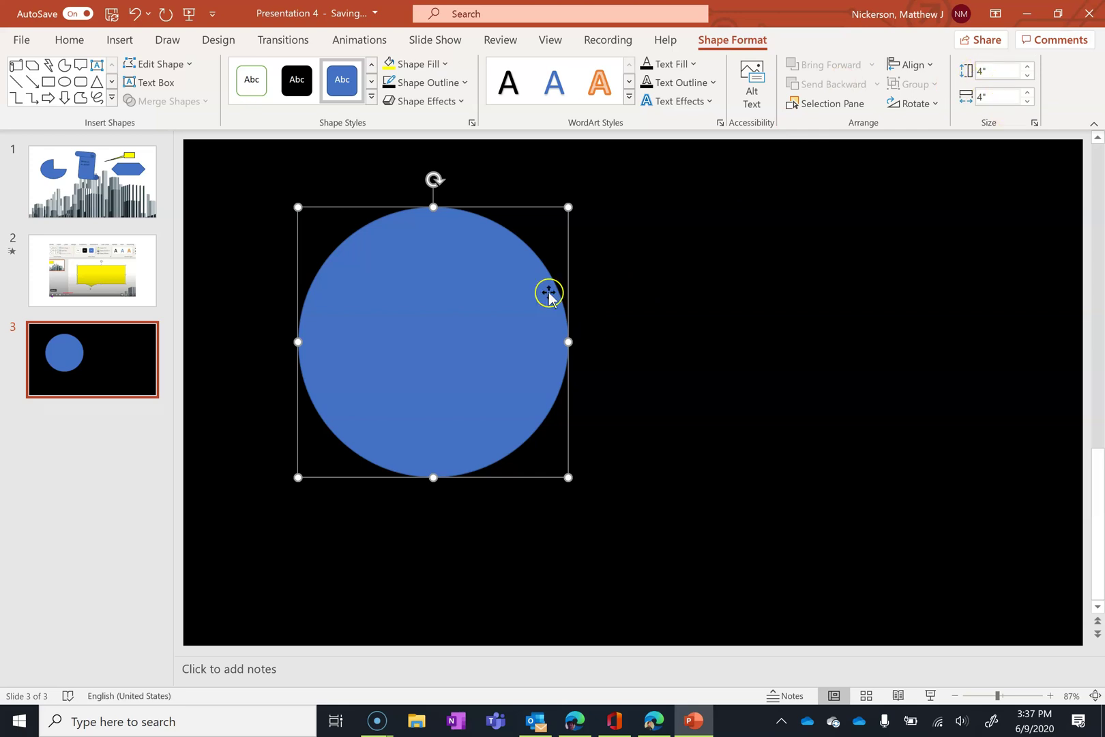
# Give the circle a red fill and a red outline
pyautogui.click(445, 65)
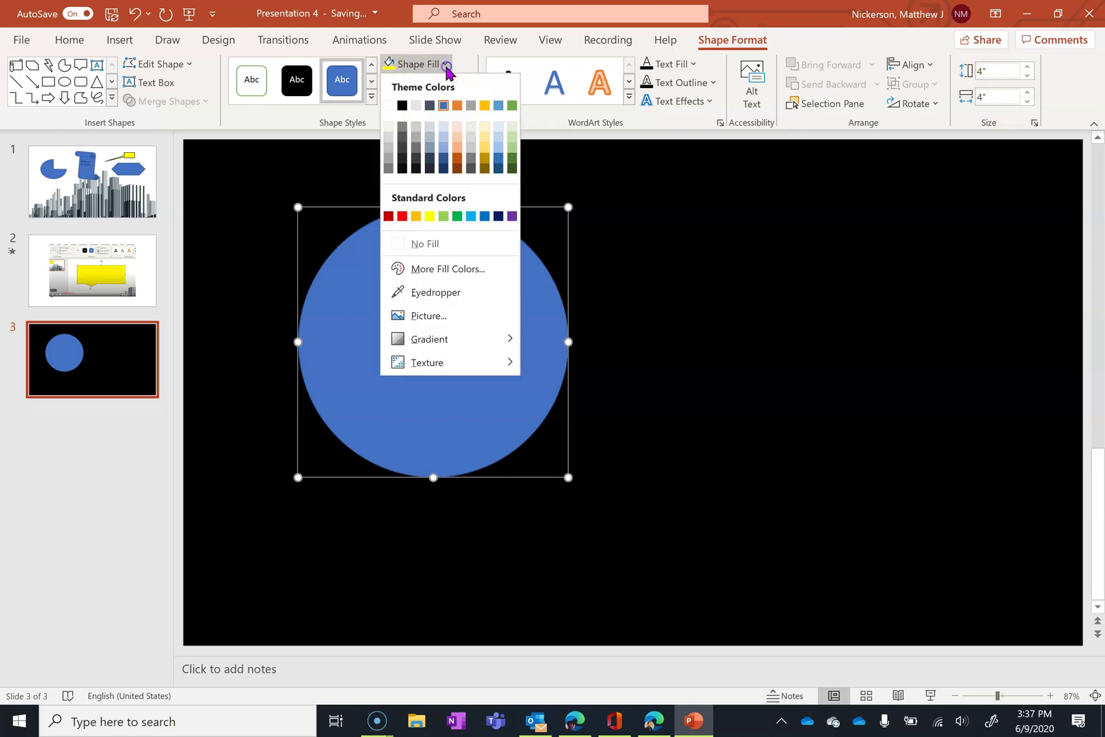
pyautogui.click(402, 217)
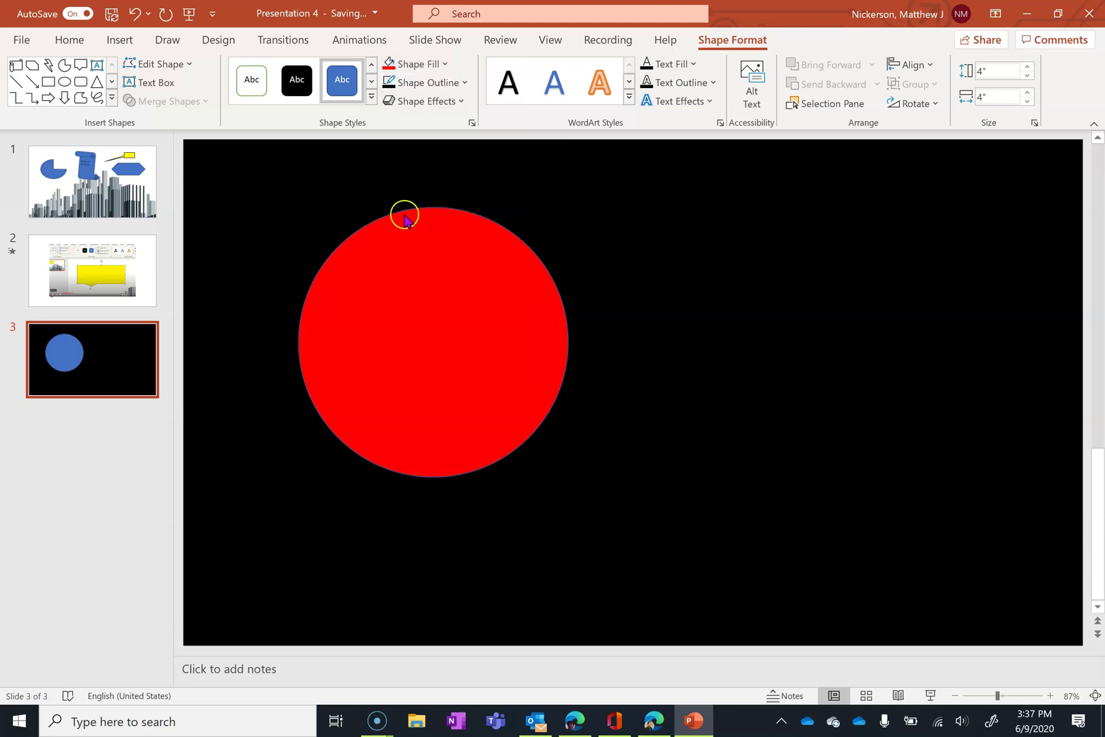
pyautogui.click(464, 83)
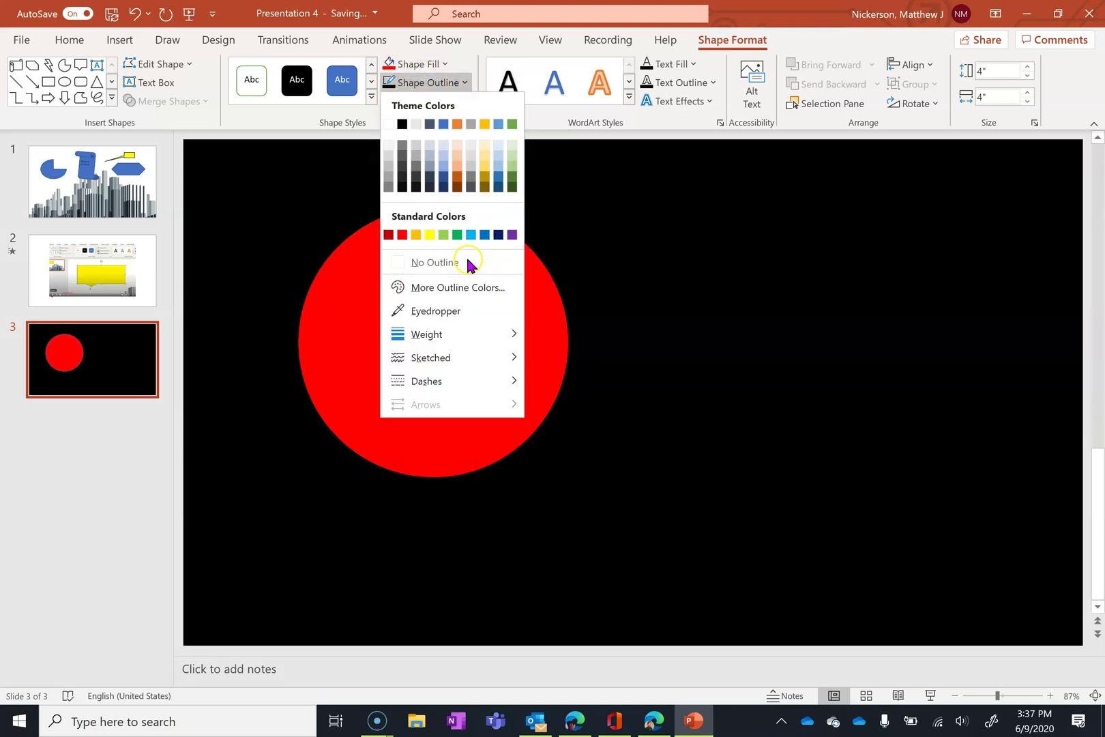
pyautogui.click(403, 236)
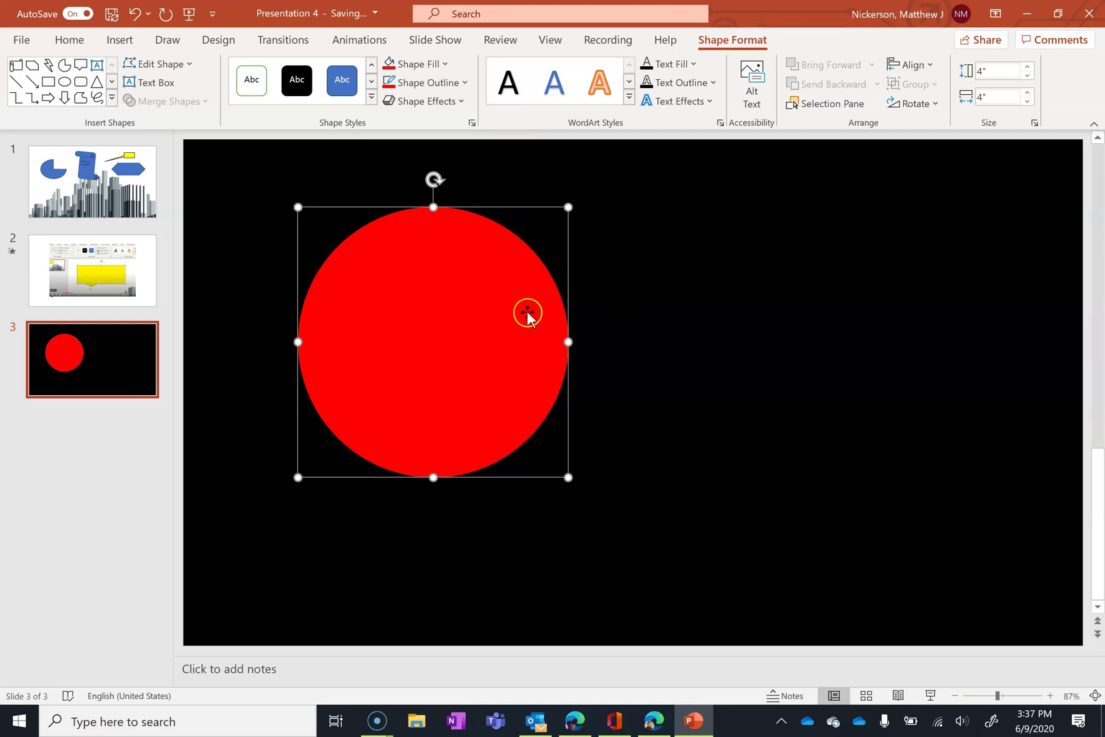
# Copy the red circle and paste a duplicate
pyautogui.rightClick(527, 315)
pyautogui.click(566, 266)
pyautogui.hotkey('ctrl', 'v')
# Move the copy to the right and give it a light-blue fill and outline
pyautogui.moveTo(532, 328); pyautogui.dragTo(898, 322)
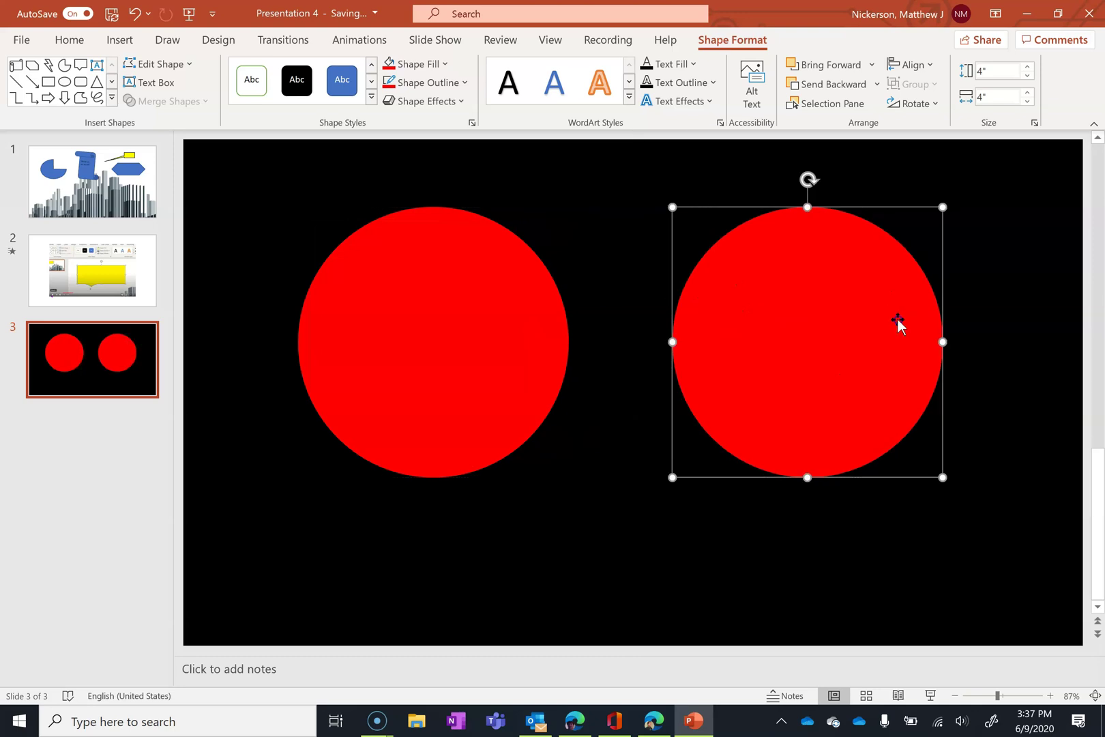
pyautogui.click(445, 64)
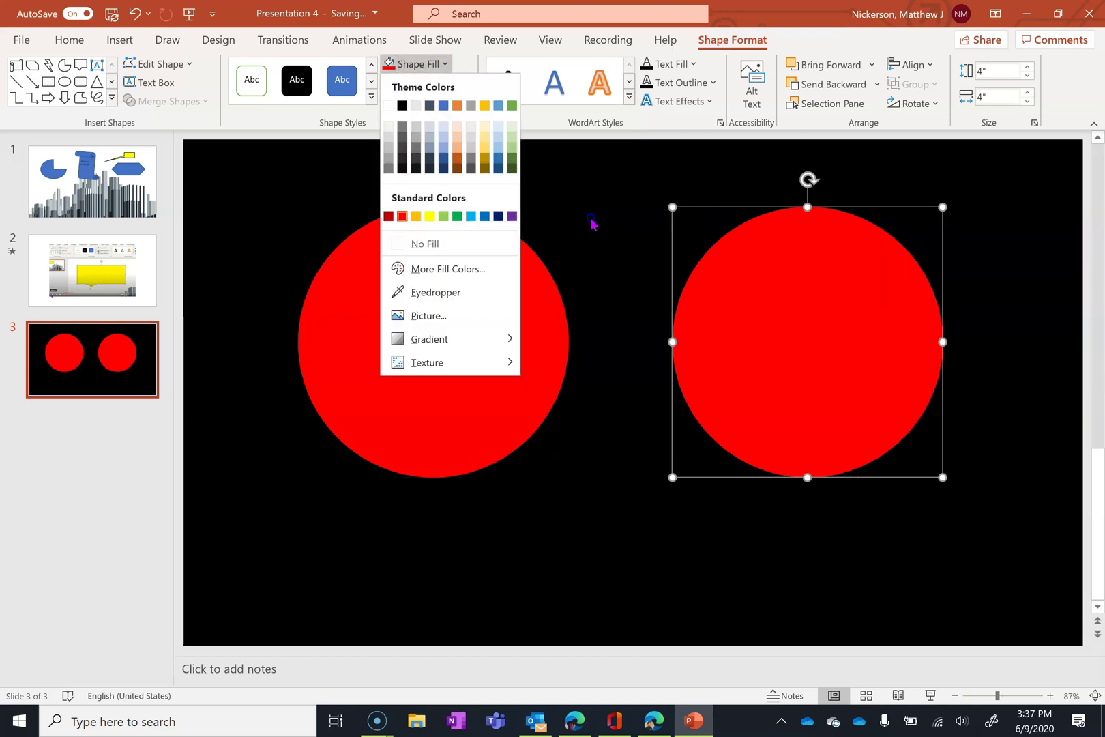
pyautogui.click(471, 216)
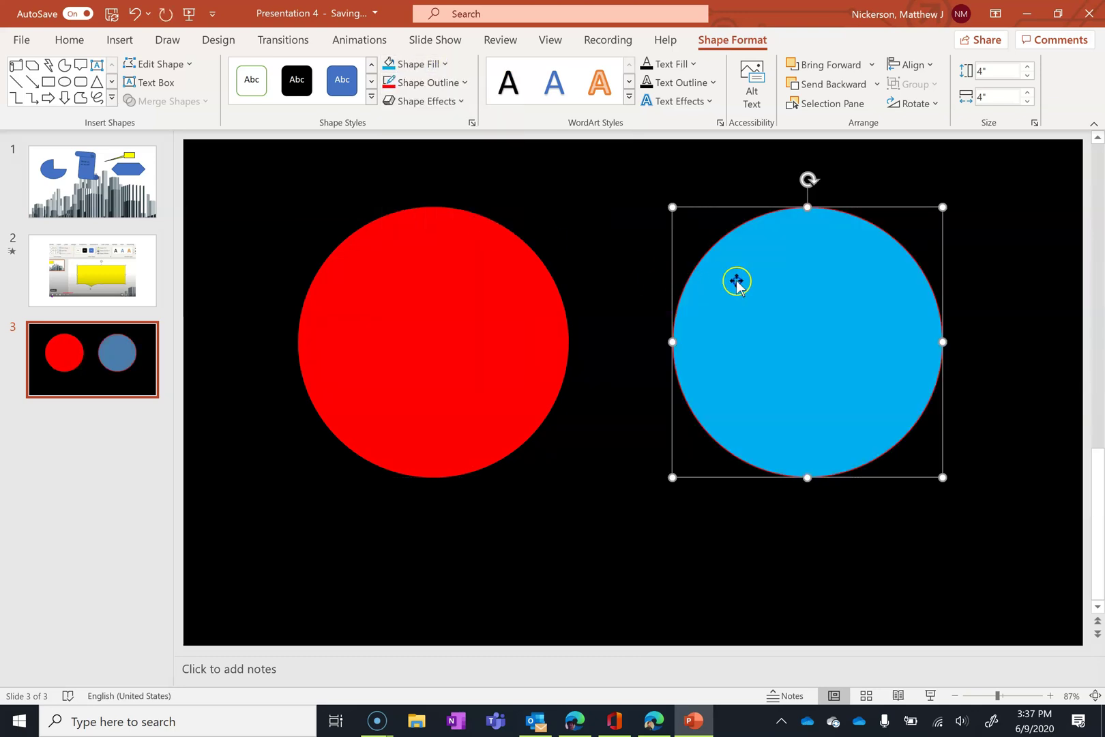
pyautogui.click(466, 83)
pyautogui.click(471, 235)
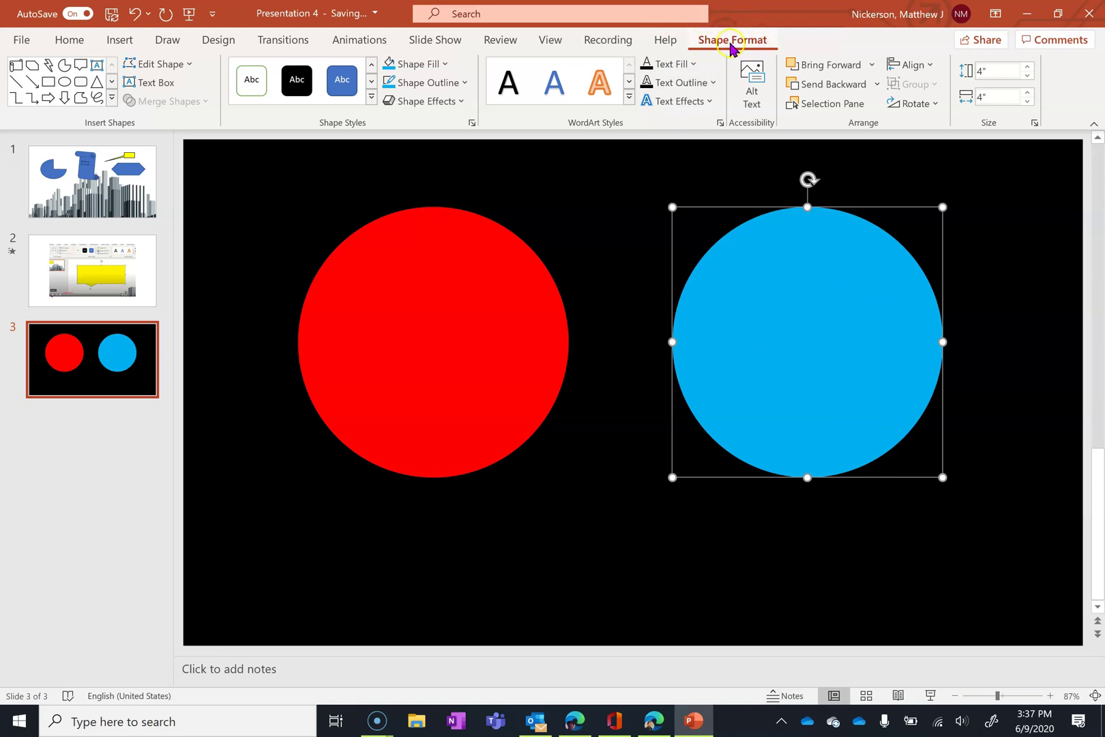
# Deselect the light-blue circle, then select it again
pyautogui.click(615, 197)
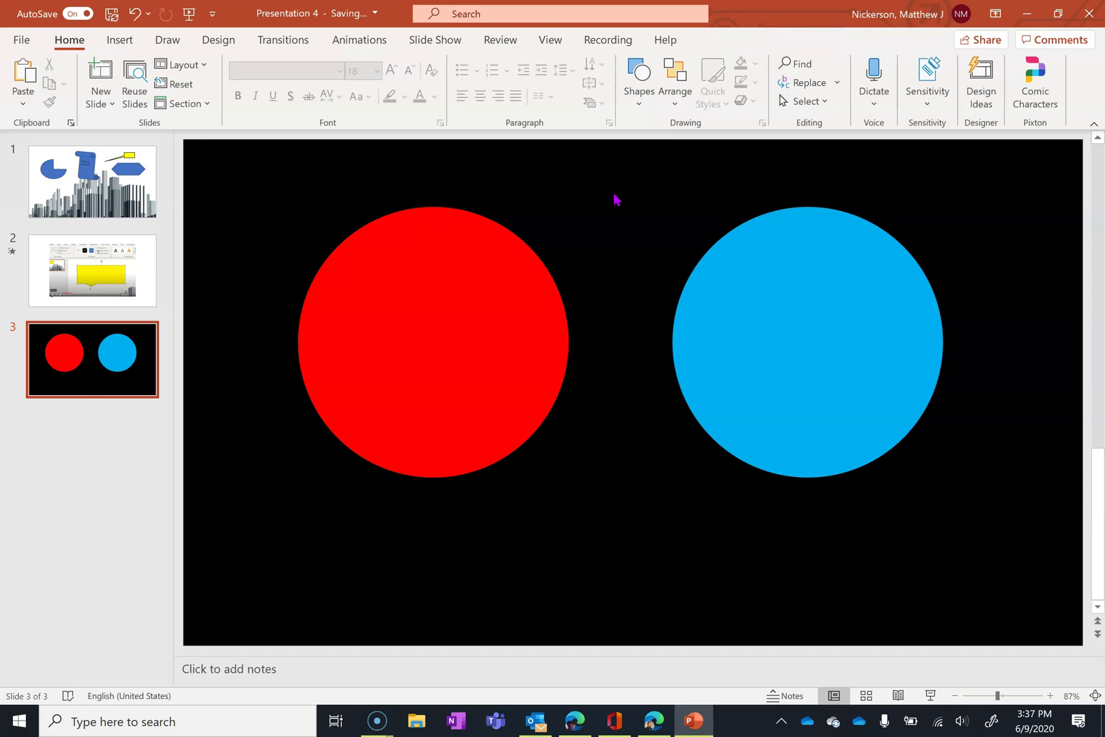
pyautogui.click(833, 279)
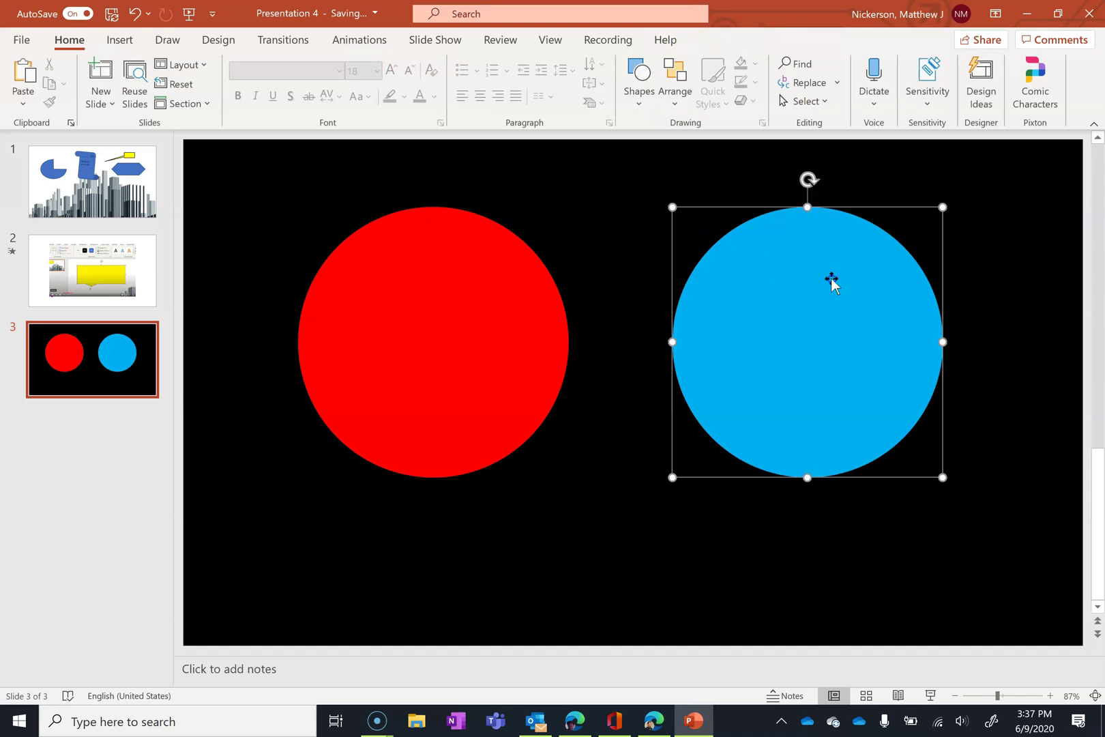
pyautogui.doubleClick(784, 335)
# Drag the light-blue circle left until it overlaps the right half of the red circle
pyautogui.click(775, 257)
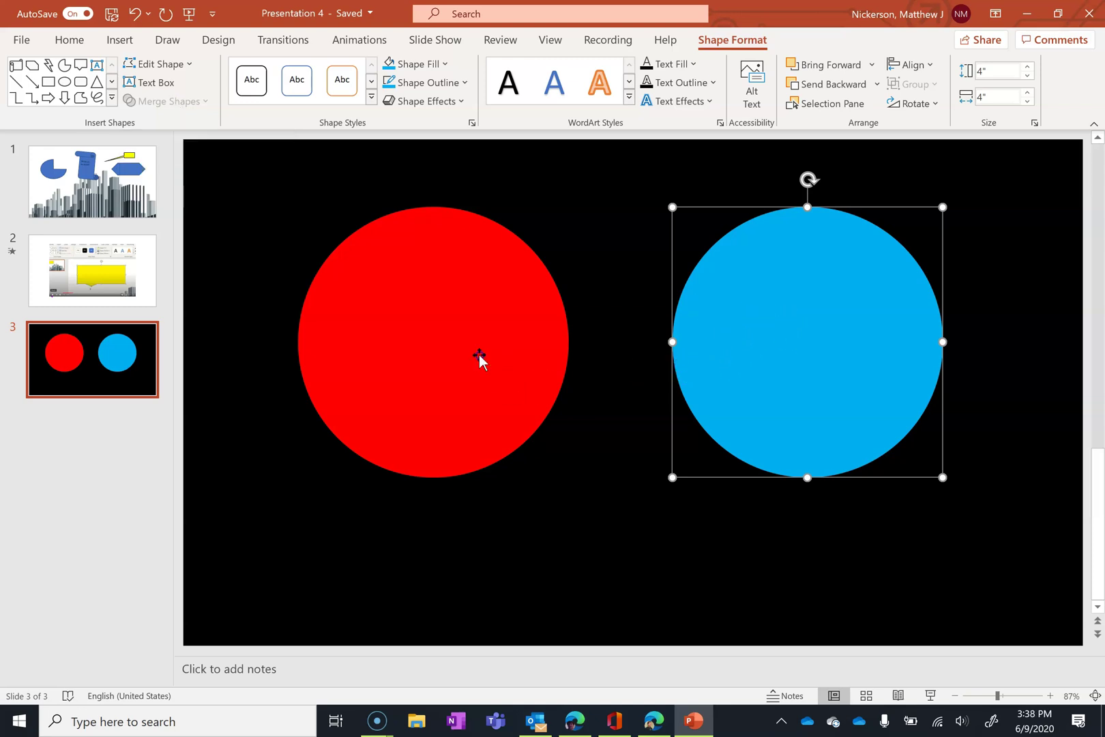
pyautogui.keyDown('shift'); pyautogui.click(453, 317); pyautogui.keyUp('shift')
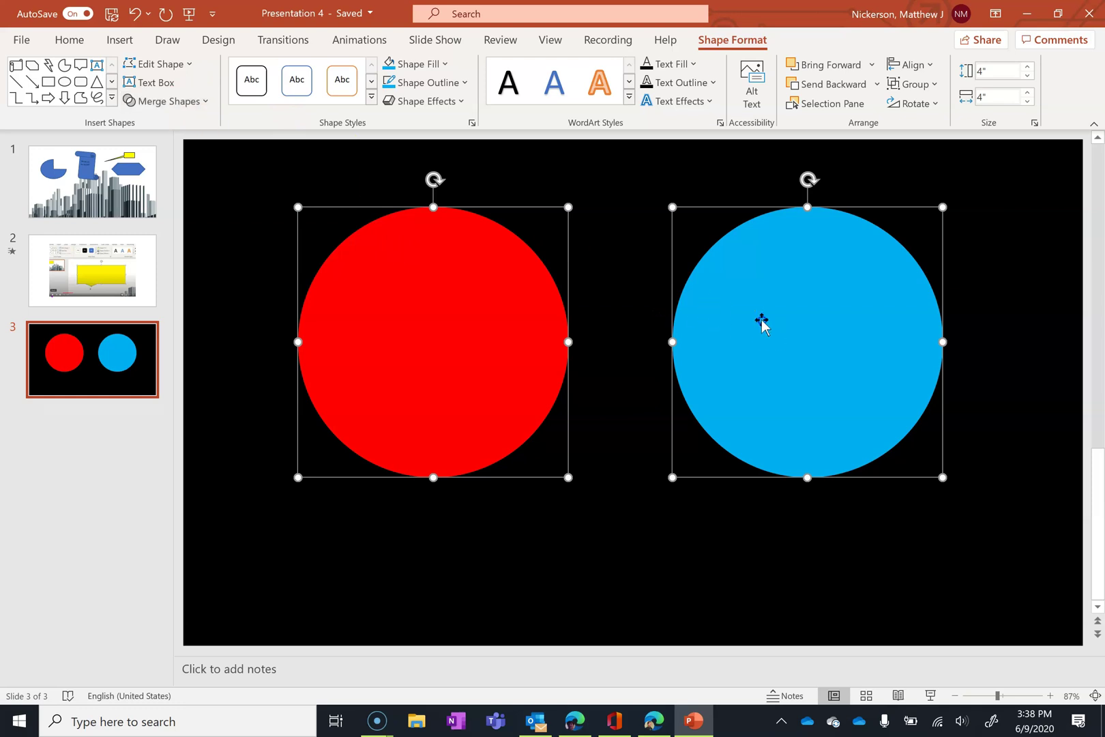
pyautogui.click(619, 321)
pyautogui.moveTo(730, 323); pyautogui.dragTo(503, 330)
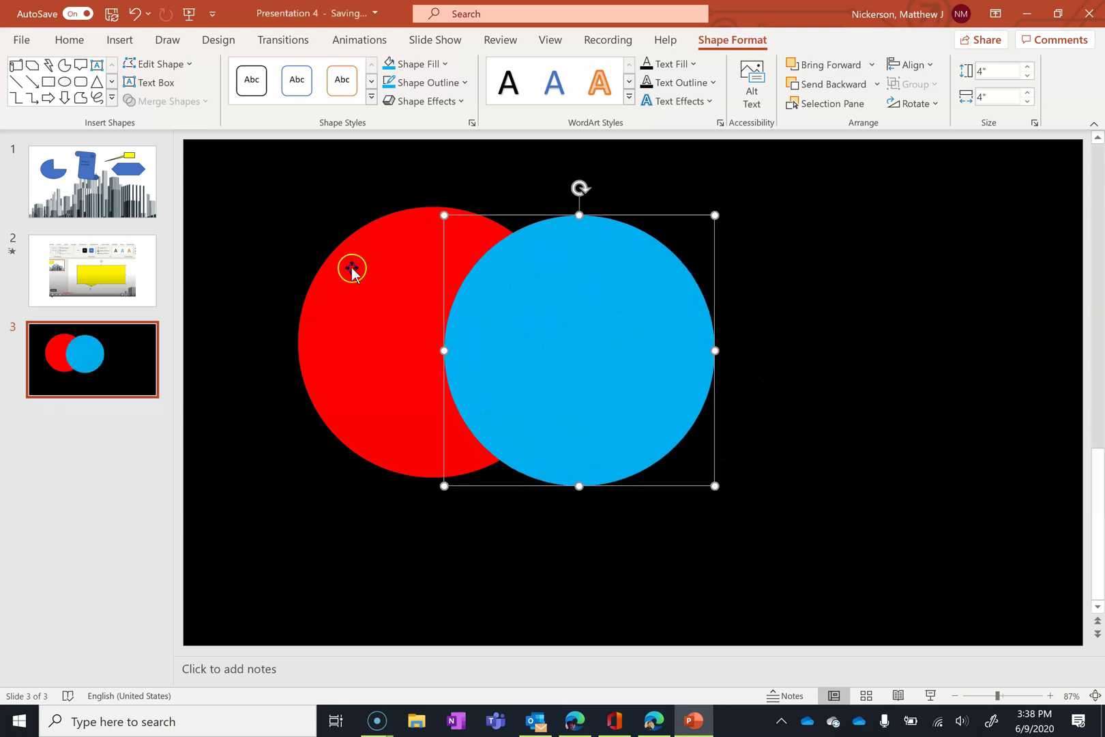
pyautogui.keyDown('shift'); pyautogui.click(365, 278); pyautogui.keyUp('shift')
pyautogui.click(182, 102)
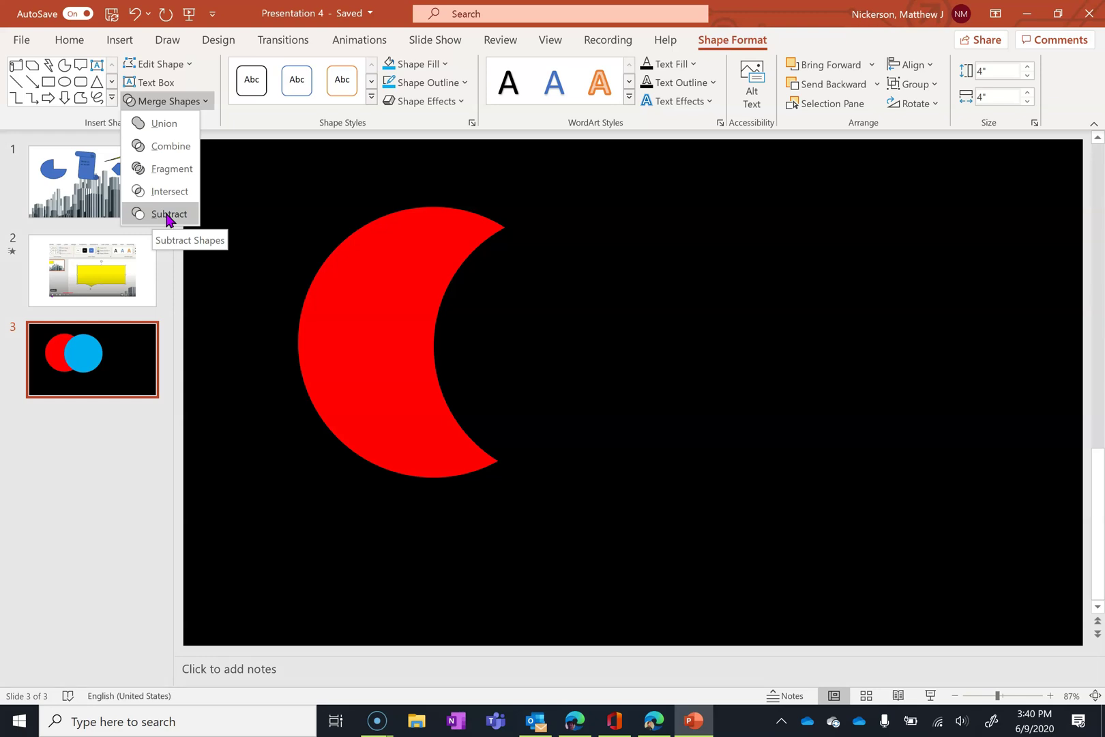
pyautogui.click(156, 126)
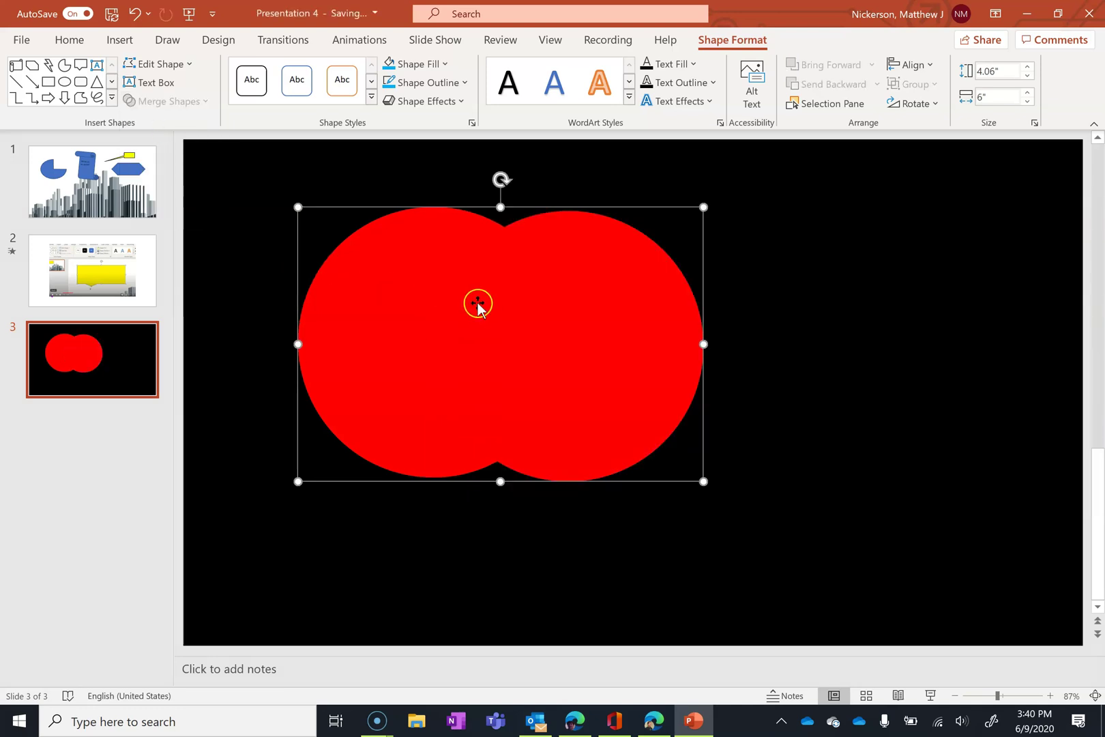
pyautogui.moveTo(584, 319); pyautogui.dragTo(464, 306)
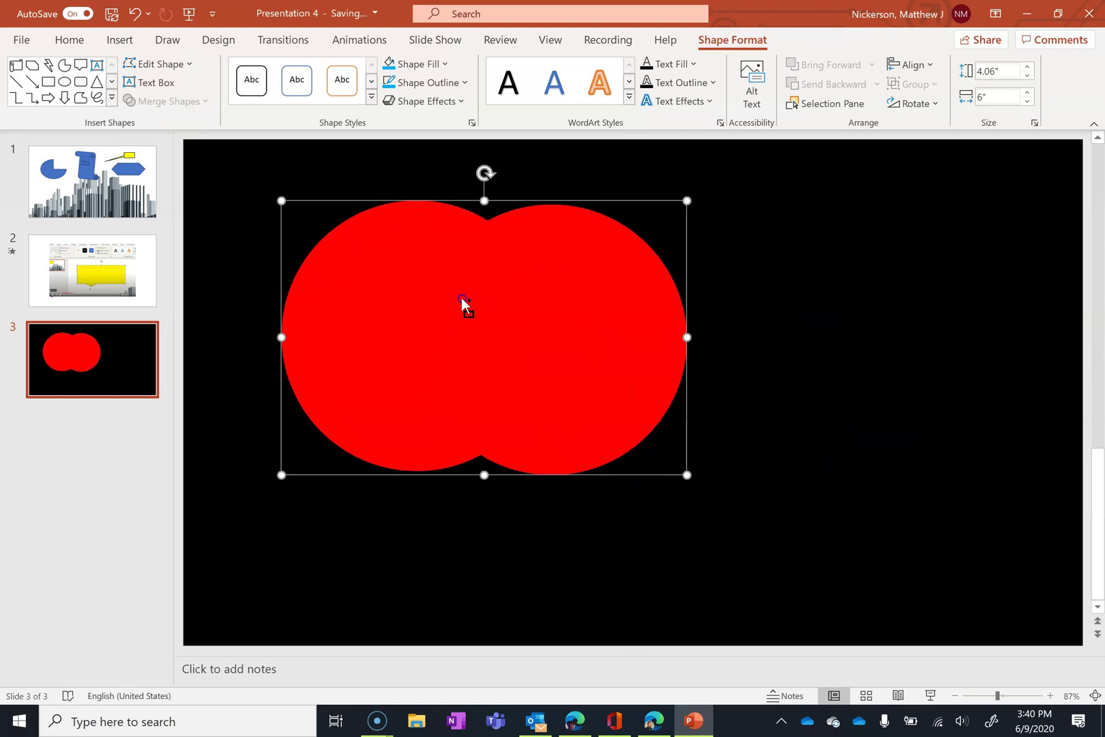
pyautogui.hotkey('ctrl', 'z')
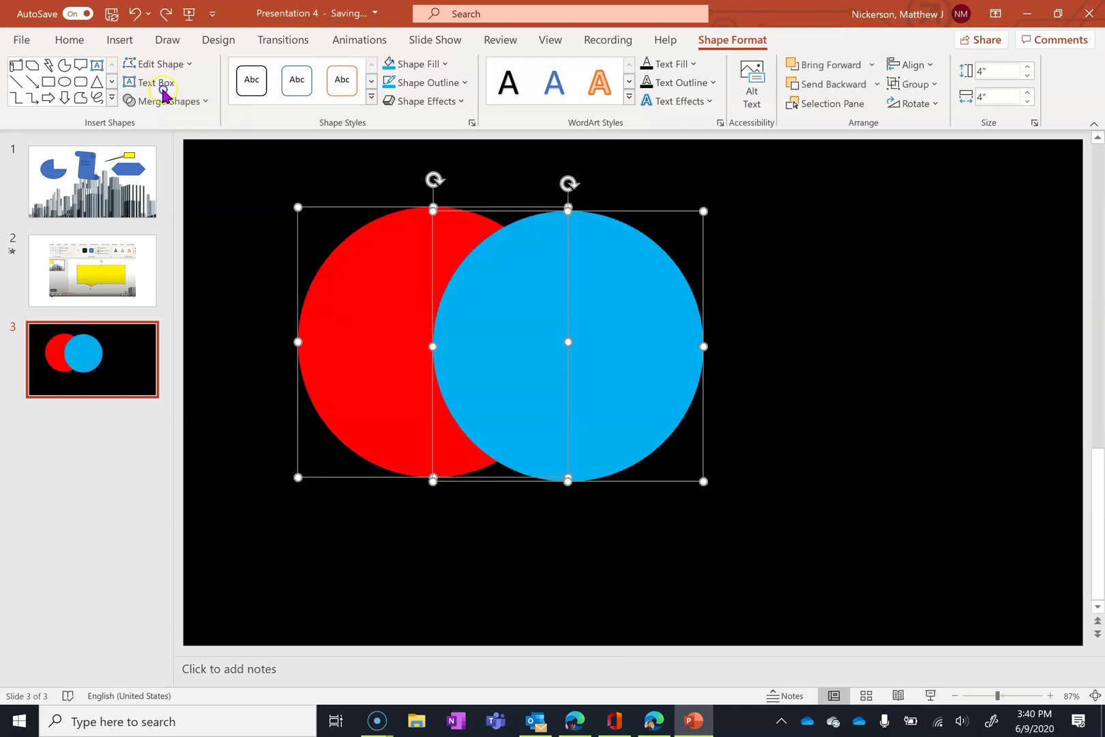
# Apply Merge Shapes Combine to the circles, nudge the result, then undo it
pyautogui.click(195, 103)
pyautogui.click(171, 146)
pyautogui.moveTo(444, 311)
pyautogui.mouseDown()
pyautogui.moveTo(488, 421)
pyautogui.moveTo(432, 317)
pyautogui.mouseUp()
pyautogui.hotkey('ctrl', 'z')
# Fragment the circles into three pieces and spread the crescents away from the lens
pyautogui.click(203, 103)
pyautogui.click(187, 170)
pyautogui.moveTo(612, 345); pyautogui.dragTo(771, 345)
pyautogui.moveTo(520, 320); pyautogui.dragTo(390, 313)
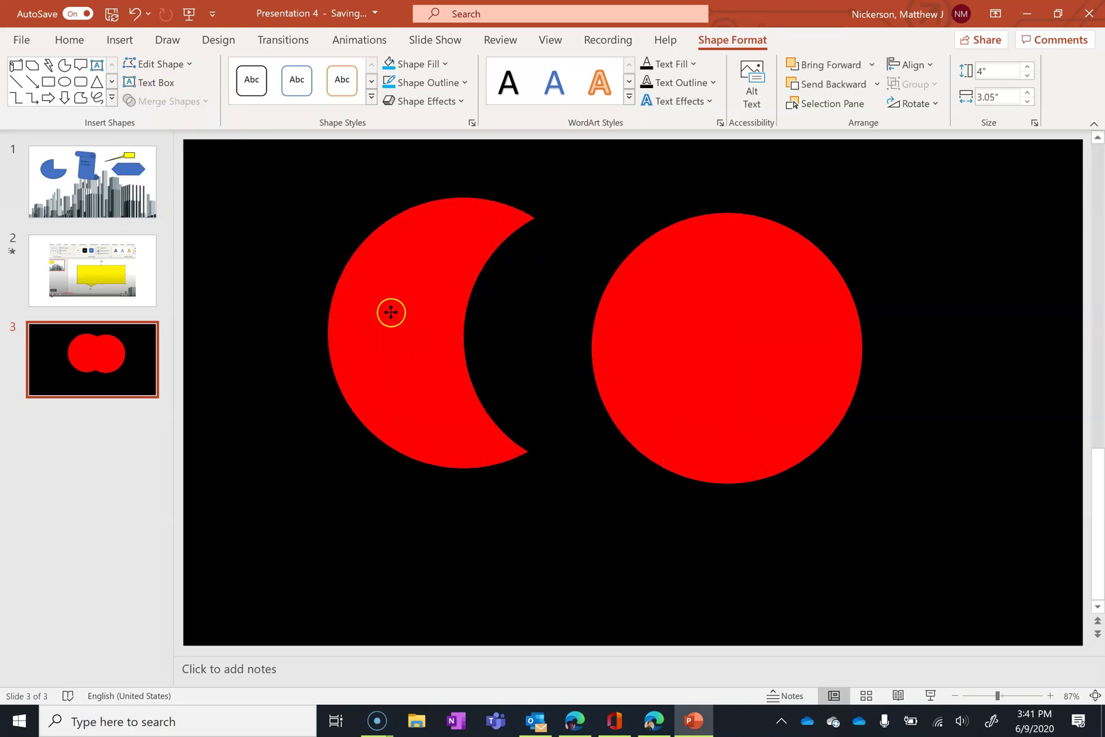
pyautogui.moveTo(772, 320); pyautogui.dragTo(853, 321)
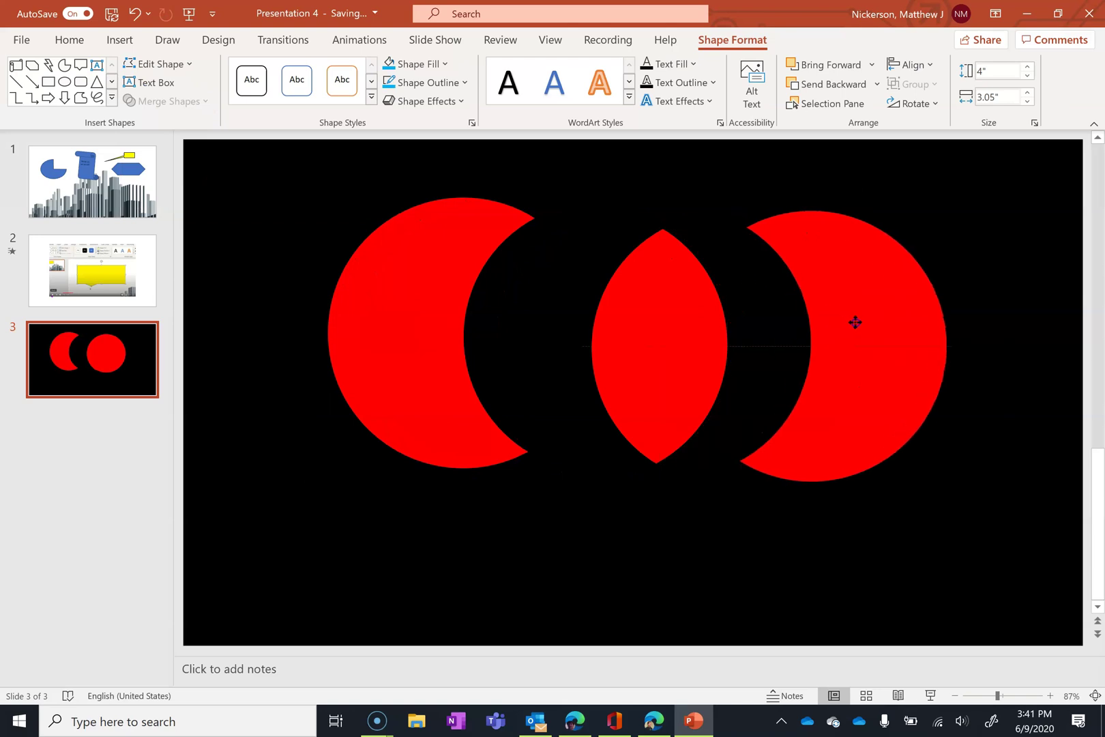
# Fill the middle lens blue and the right crescent light blue
pyautogui.click(648, 300)
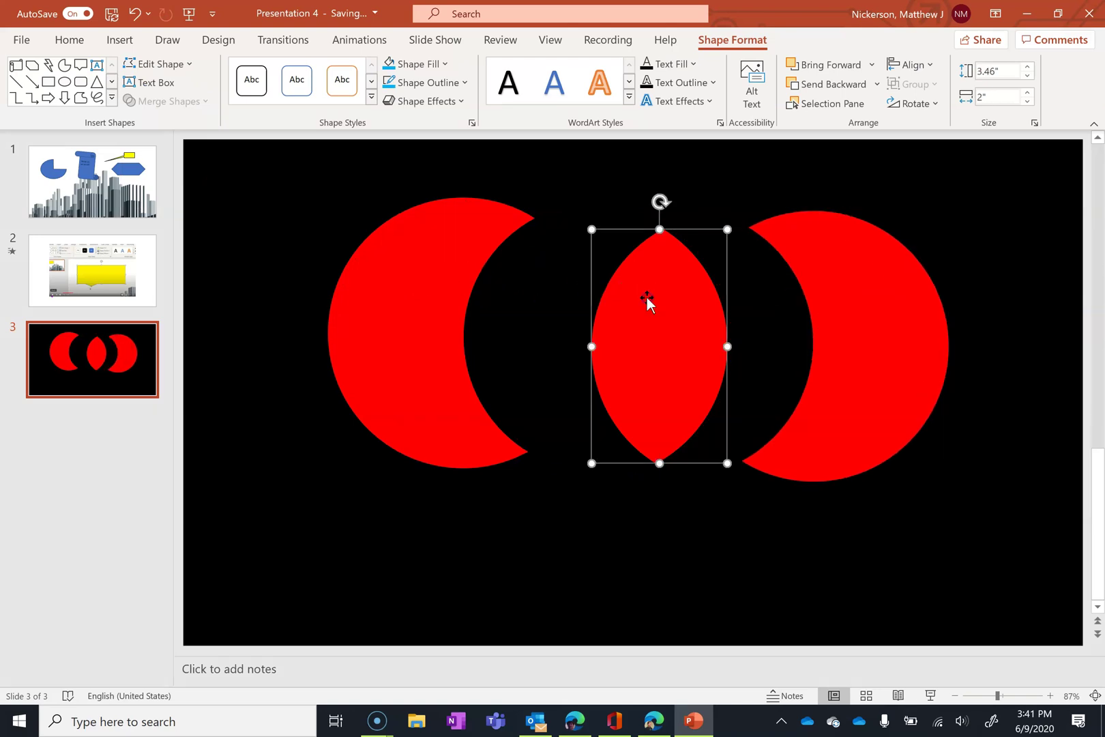
pyautogui.click(445, 64)
pyautogui.click(484, 215)
pyautogui.click(864, 284)
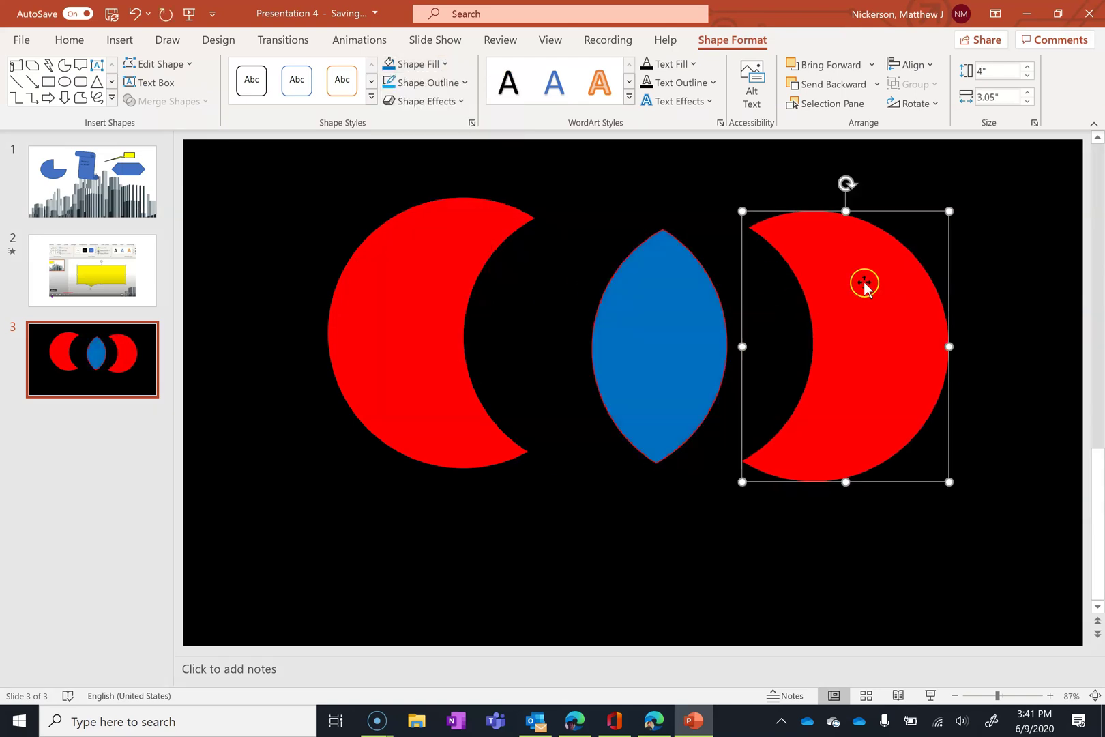
pyautogui.click(445, 63)
pyautogui.click(471, 215)
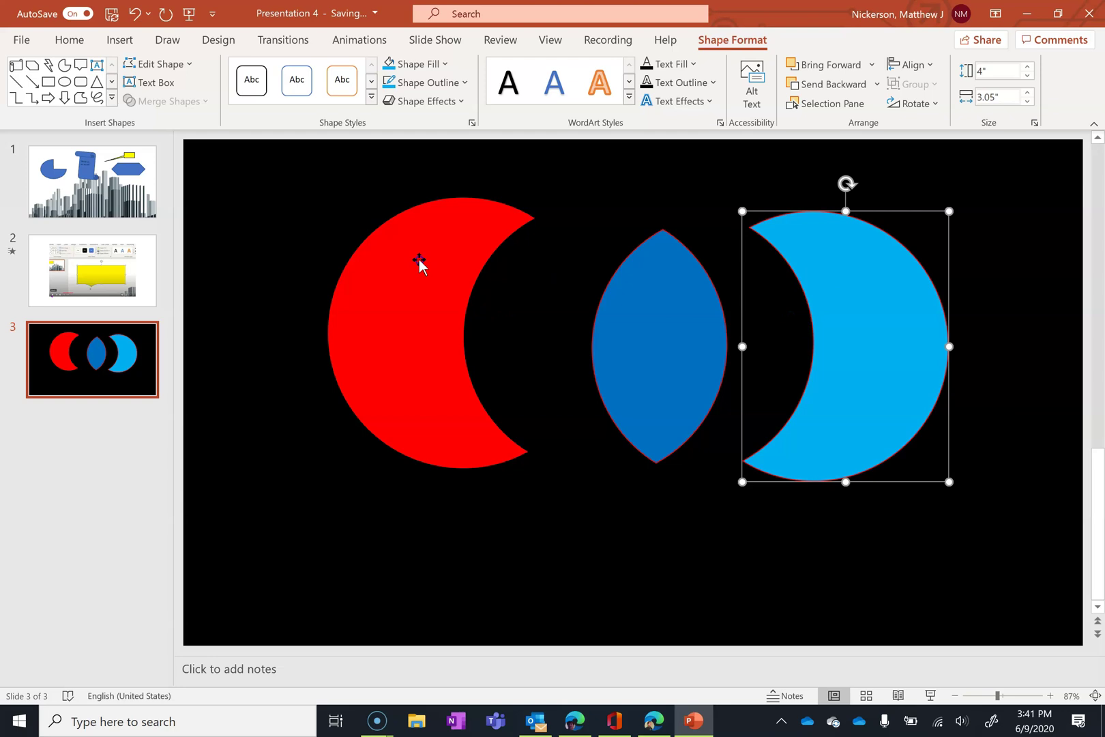
# Type 'rrrr' into the lens and red crescent, and 'rrr' into the light-blue crescent
pyautogui.click(644, 287)
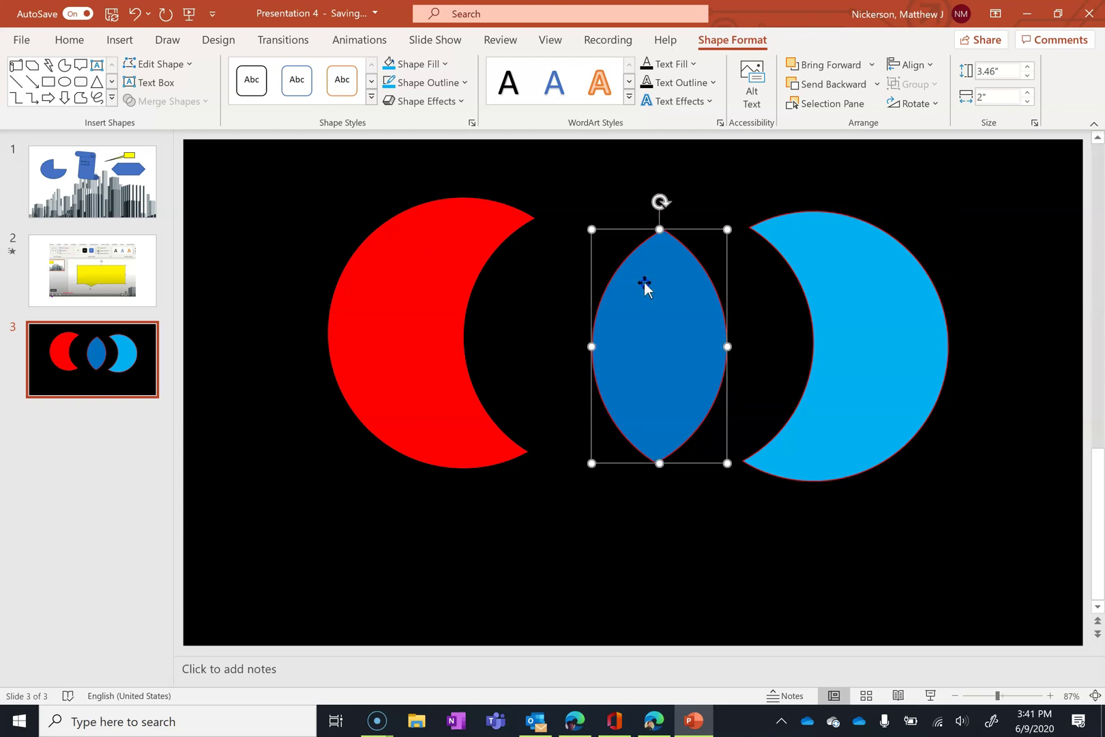
pyautogui.write('rrrr')
pyautogui.click(432, 296)
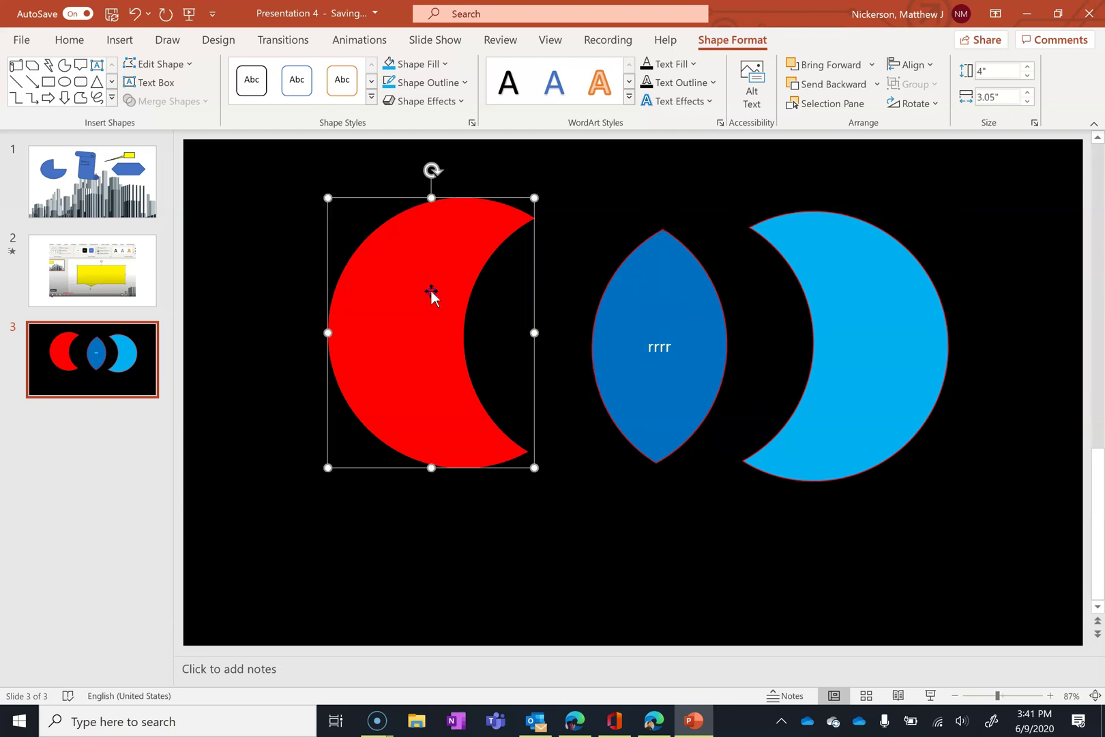
pyautogui.write('rrrr')
pyautogui.click(823, 309)
pyautogui.write('rr')
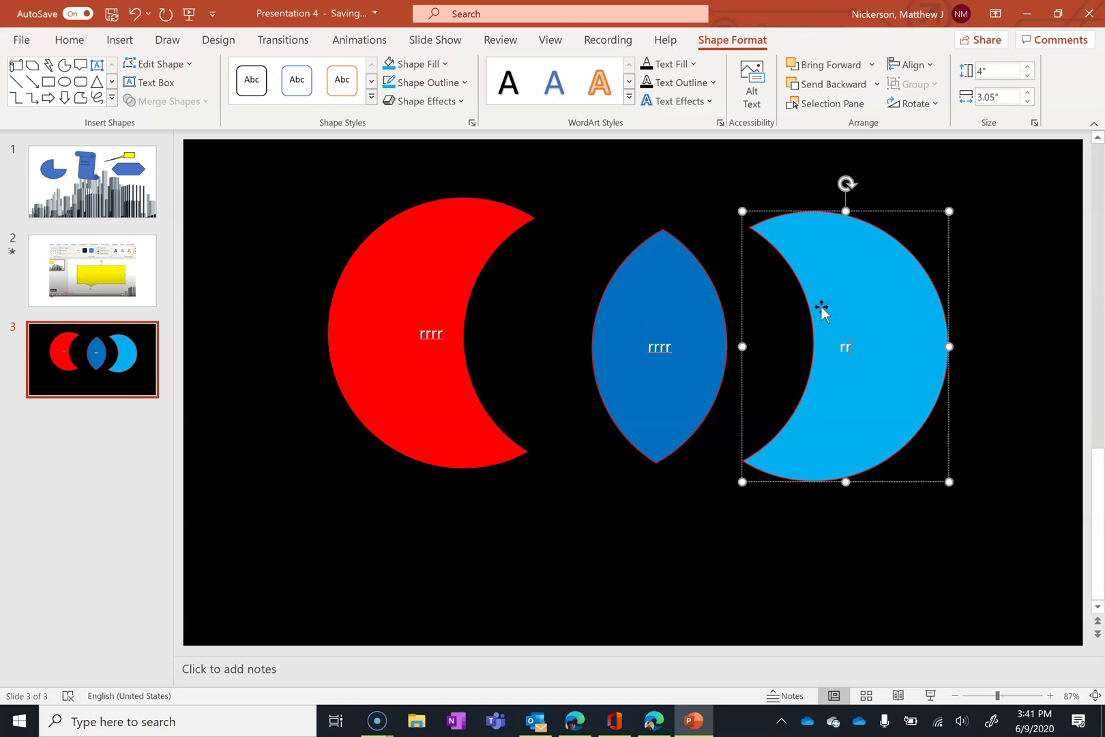
pyautogui.write('r')
# Shift the lens and light-blue crescent left, then undo back to the overlapping circles
pyautogui.moveTo(617, 334); pyautogui.dragTo(513, 328)
pyautogui.moveTo(829, 286); pyautogui.dragTo(737, 279)
pyautogui.hotkey('ctrl', 'z')
pyautogui.hotkey('ctrl', 'z')
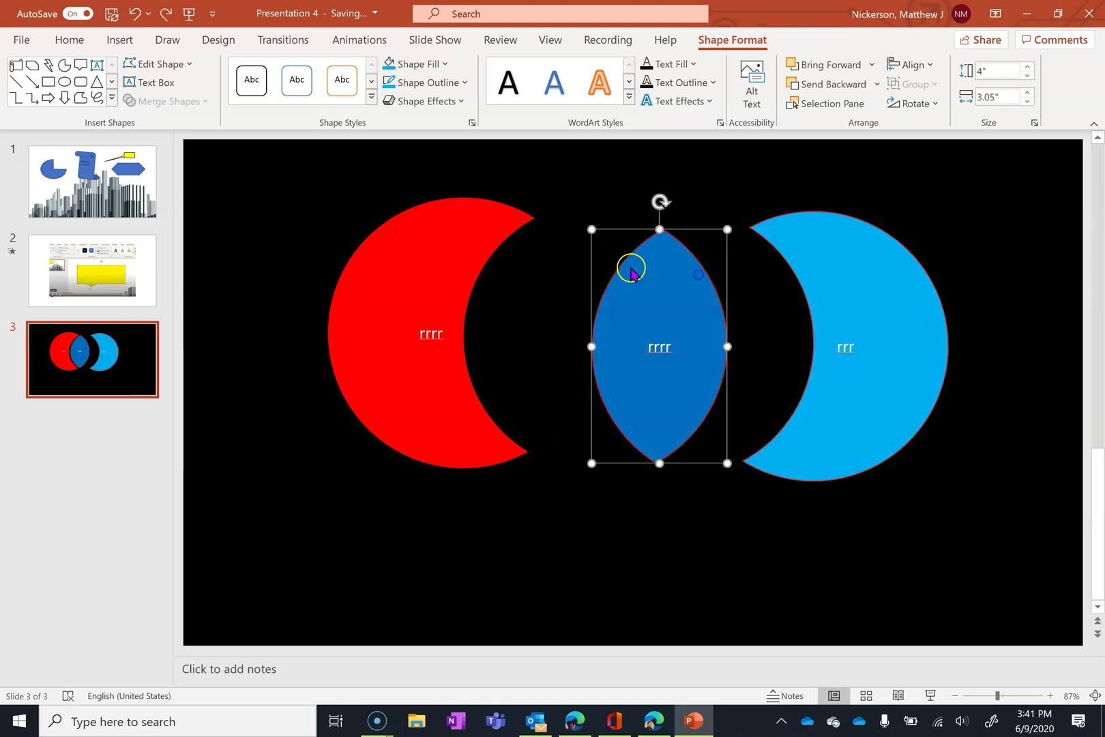
pyautogui.hotkey('ctrl', 'z')
pyautogui.hotkey('ctrl', 'z')
pyautogui.hotkey('ctrl', 'z')
pyautogui.hotkey('ctrl', 'z')
pyautogui.hotkey('ctrl', 'z')
pyautogui.hotkey('ctrl', 'z')
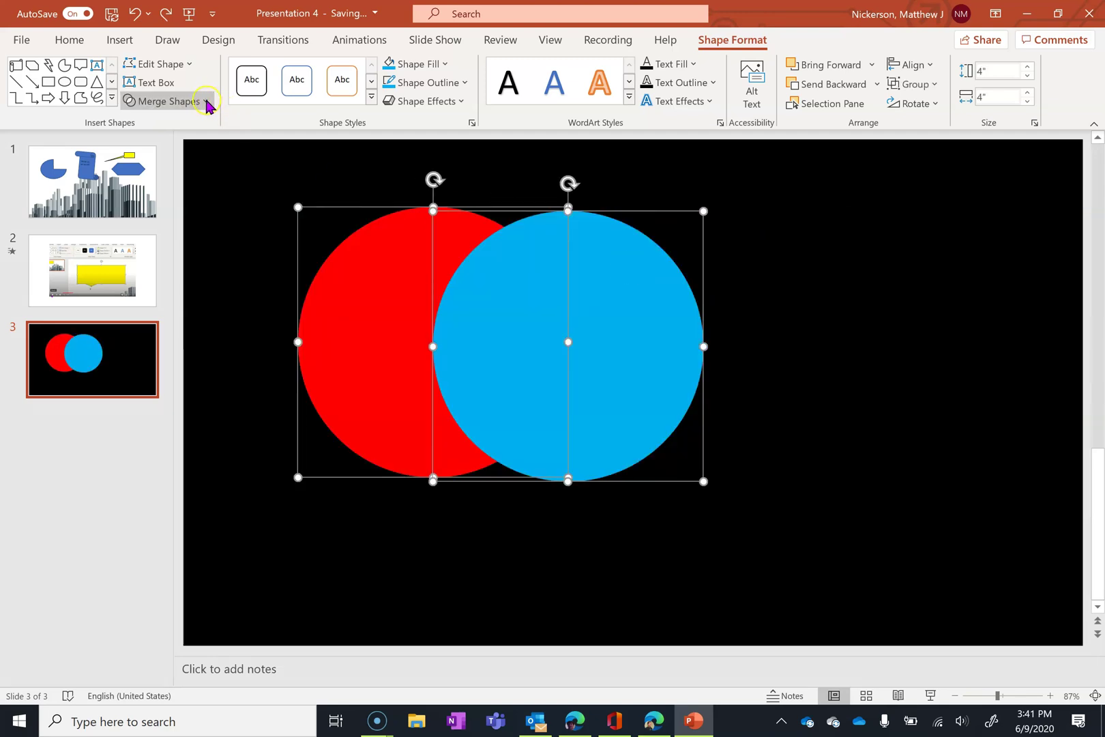
pyautogui.click(206, 102)
pyautogui.click(174, 189)
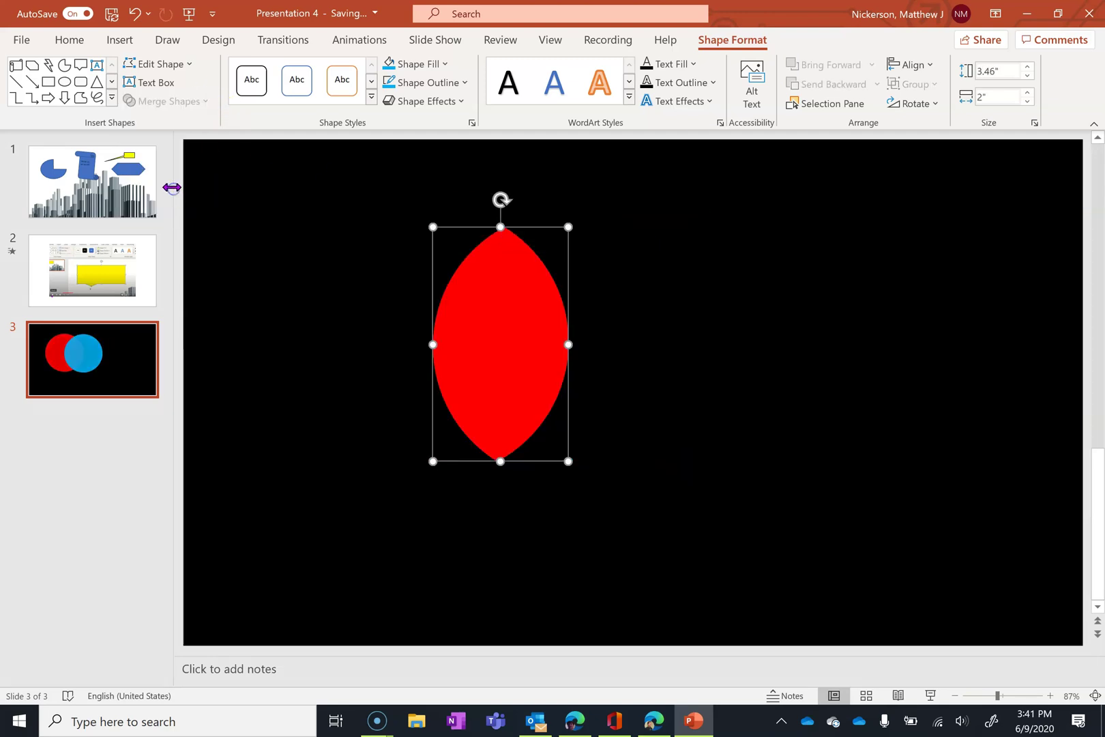
pyautogui.moveTo(500, 362)
pyautogui.mouseDown()
pyautogui.moveTo(698, 394)
pyautogui.moveTo(547, 278)
pyautogui.moveTo(642, 429)
pyautogui.moveTo(501, 440)
pyautogui.moveTo(553, 300)
pyautogui.moveTo(678, 363)
pyautogui.moveTo(480, 355)
pyautogui.mouseUp()
pyautogui.hotkey('ctrl', 'z')
pyautogui.hotkey('ctrl', 'z')
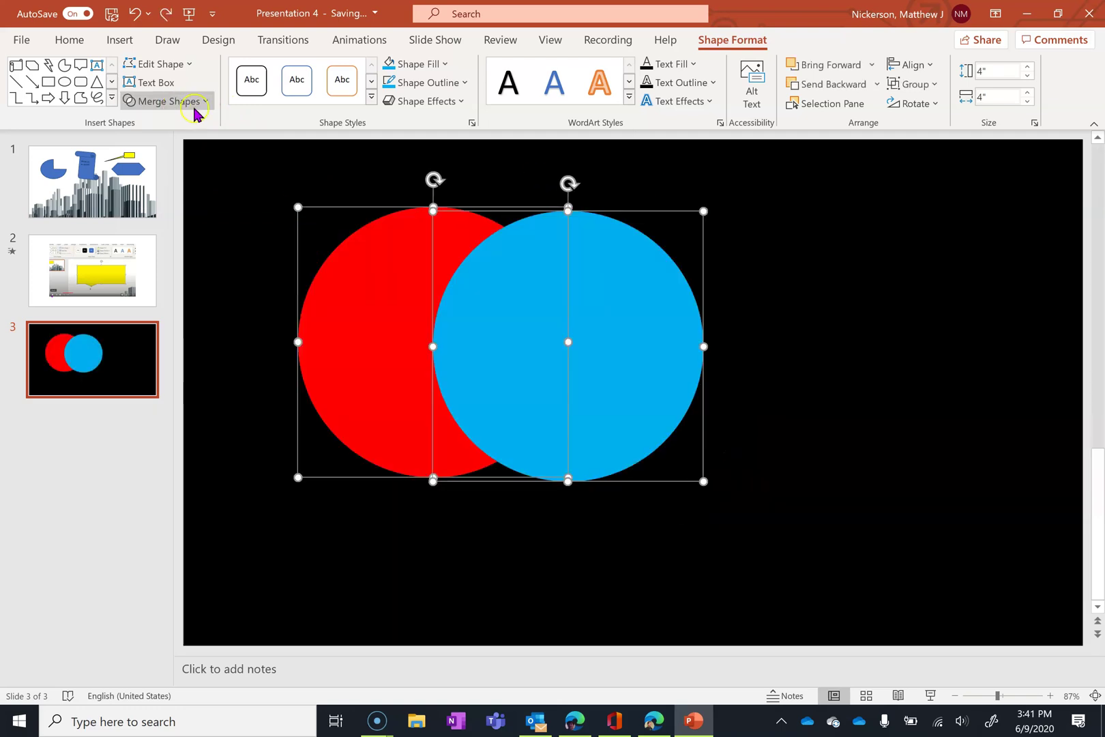
# Apply Merge Shapes Subtract with the wrong circle on top, then undo it
pyautogui.click(195, 108)
pyautogui.click(178, 214)
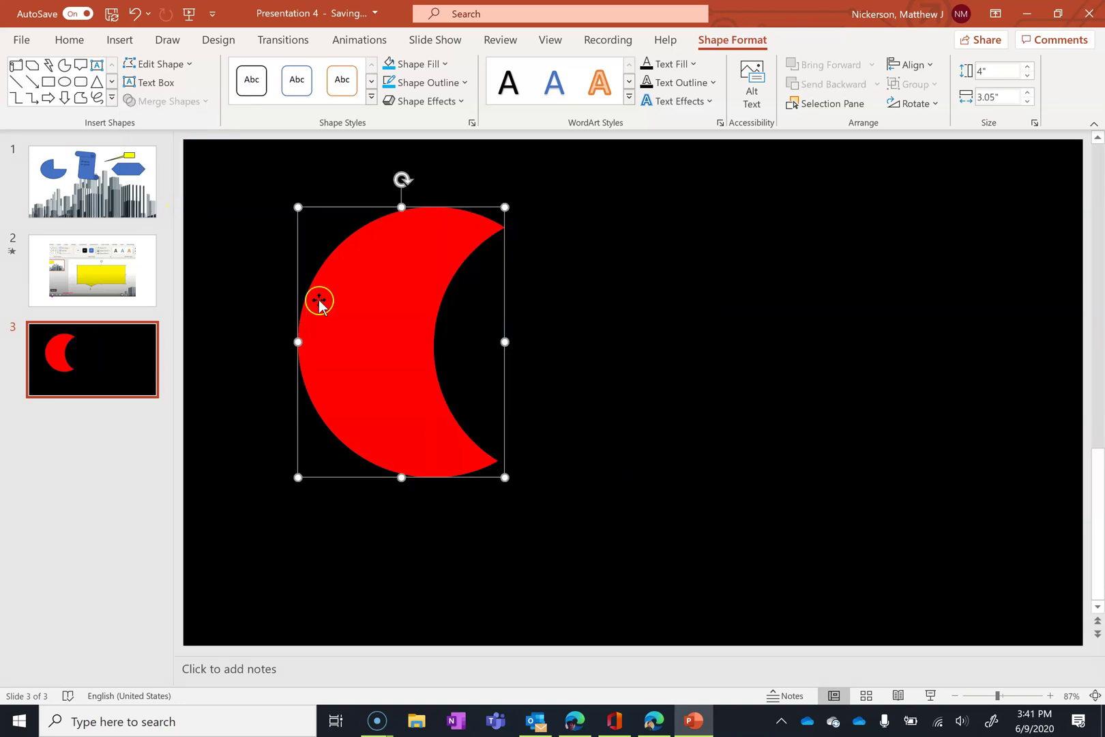
pyautogui.hotkey('ctrl', 'z')
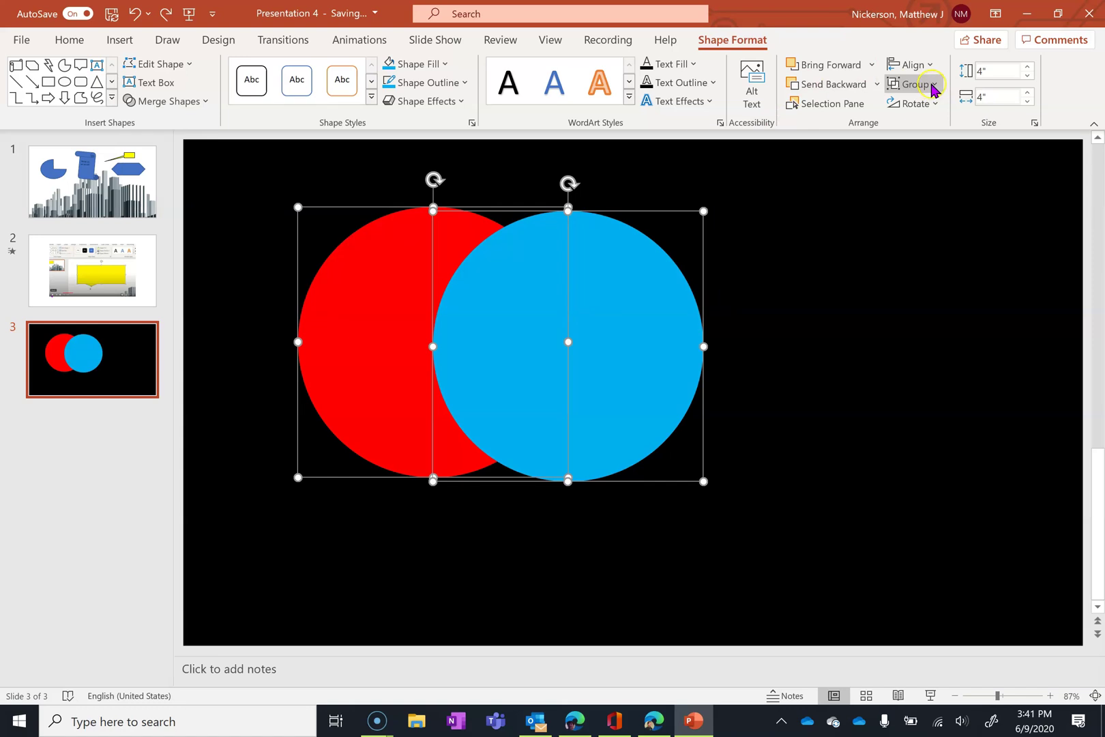
# Send the blue circle backward, select both circles and subtract the red from the blue
pyautogui.click(867, 311)
pyautogui.click(689, 324)
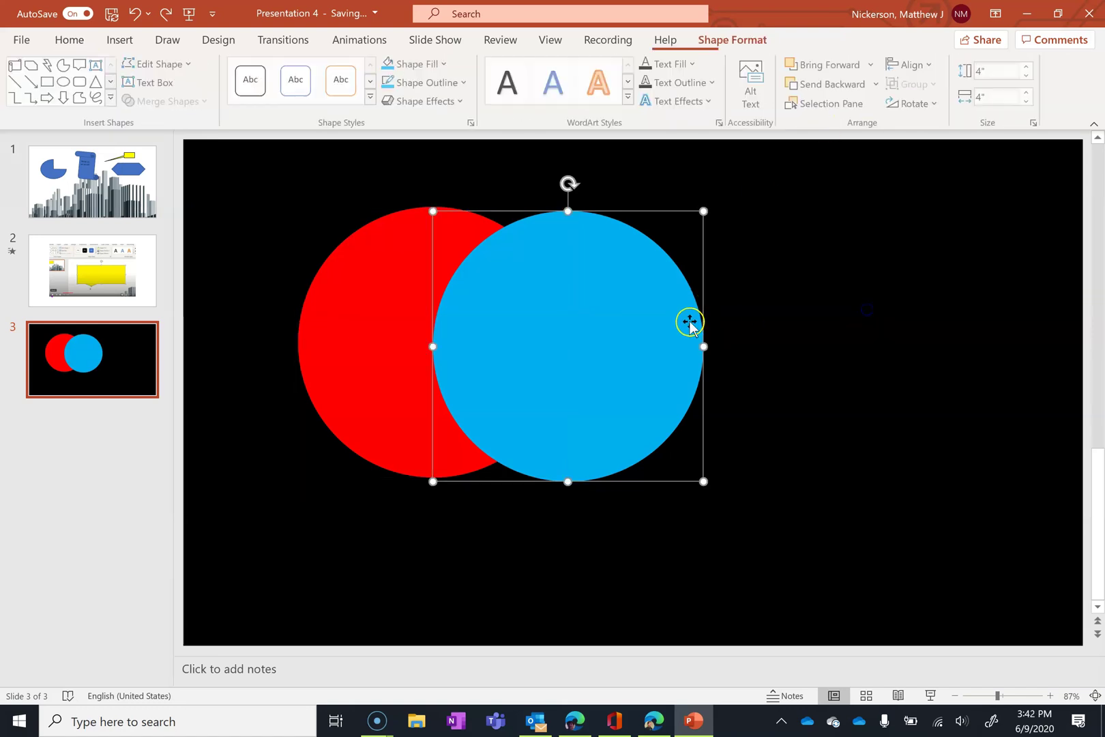
pyautogui.click(862, 85)
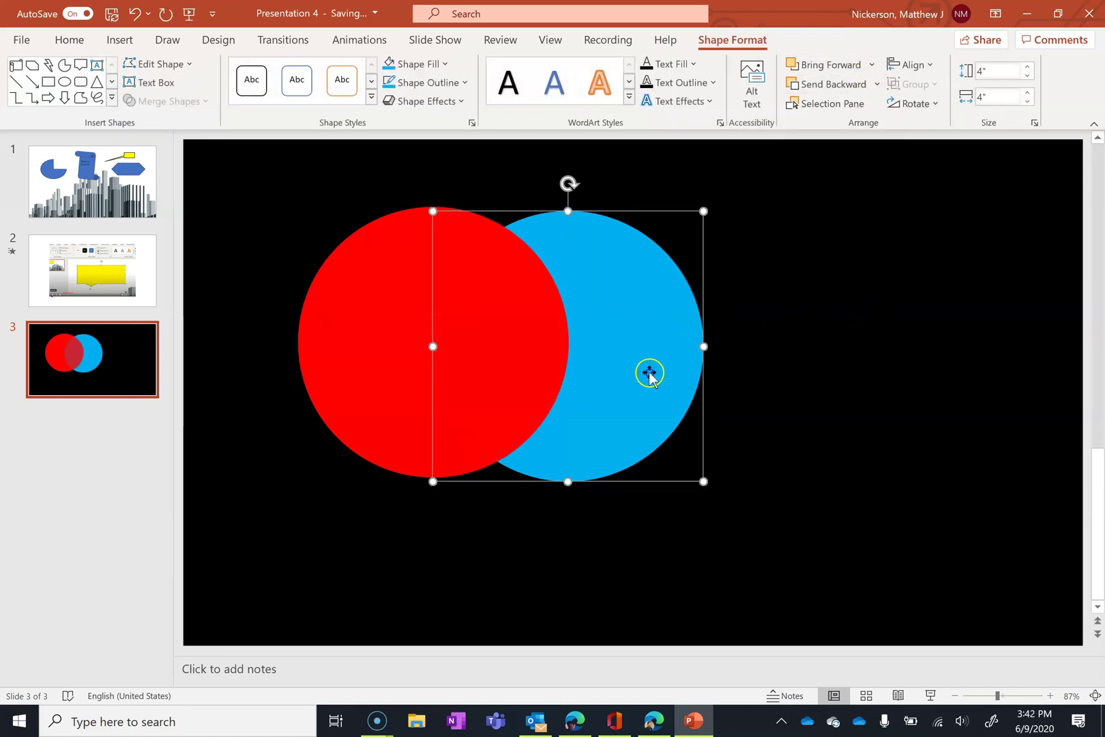
pyautogui.keyDown('shift'); pyautogui.click(390, 314); pyautogui.keyUp('shift')
pyautogui.click(196, 102)
pyautogui.click(158, 219)
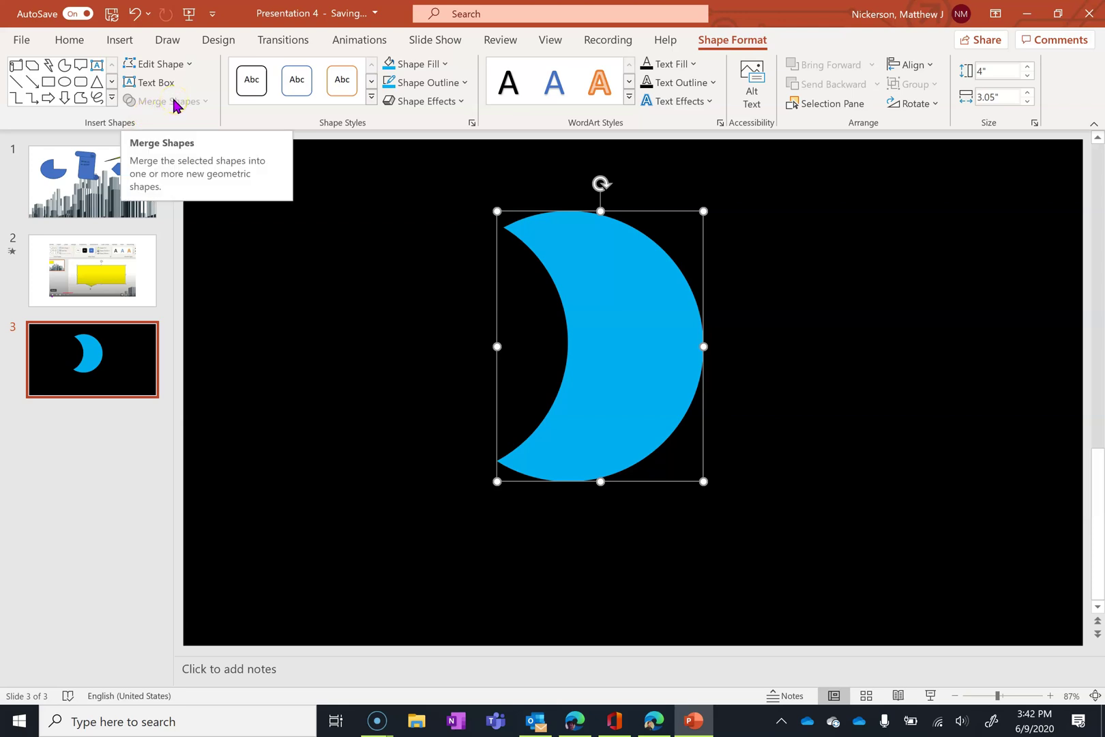
# Add a new slide with the Blank layout
pyautogui.click(69, 39)
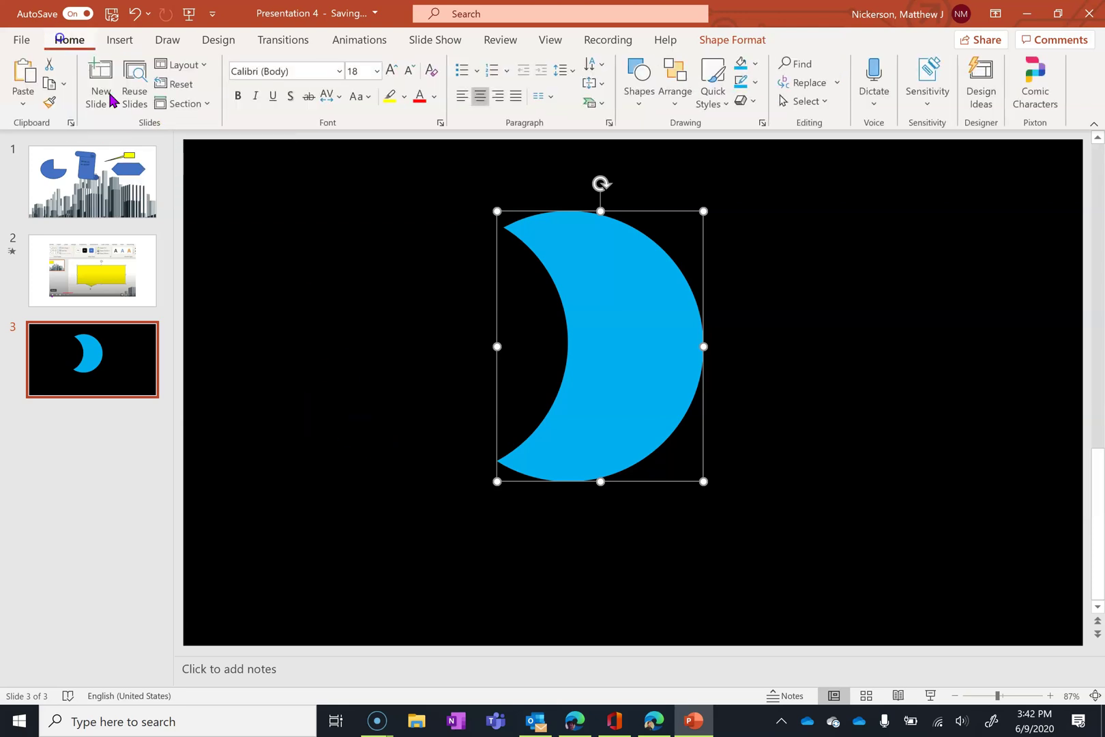
pyautogui.click(109, 99)
pyautogui.click(138, 341)
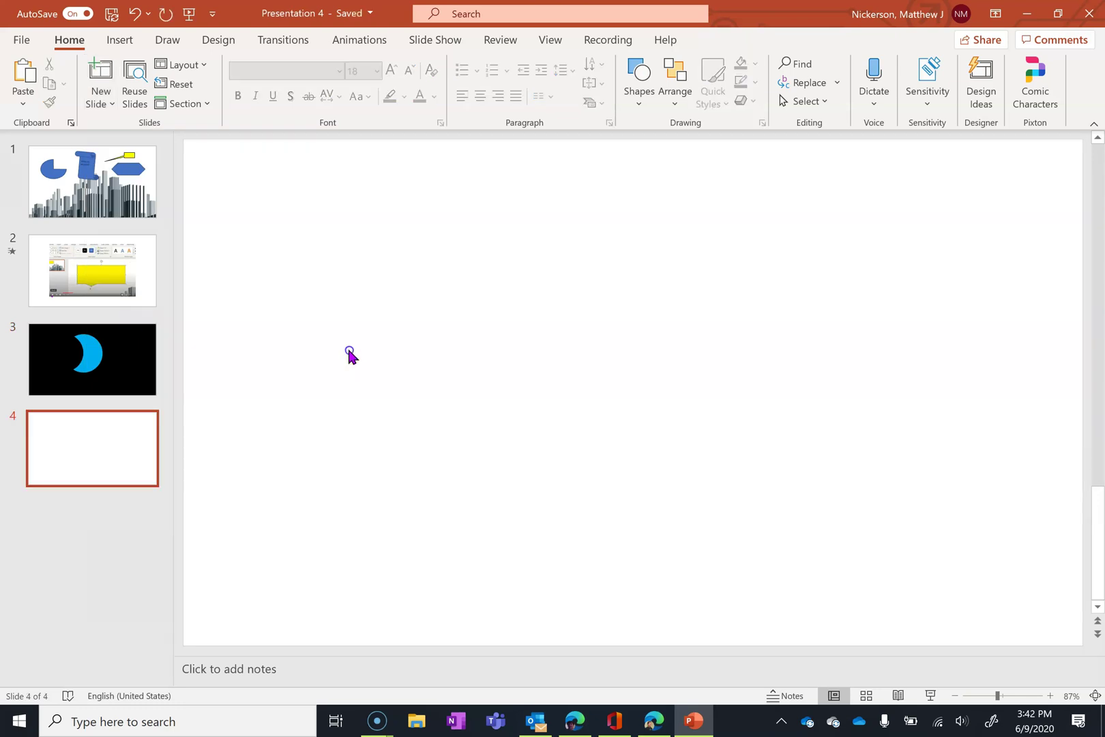
# Insert blue WordArt reading 'Photosynthesis', enlarged and set in Arial Black
pyautogui.click(114, 38)
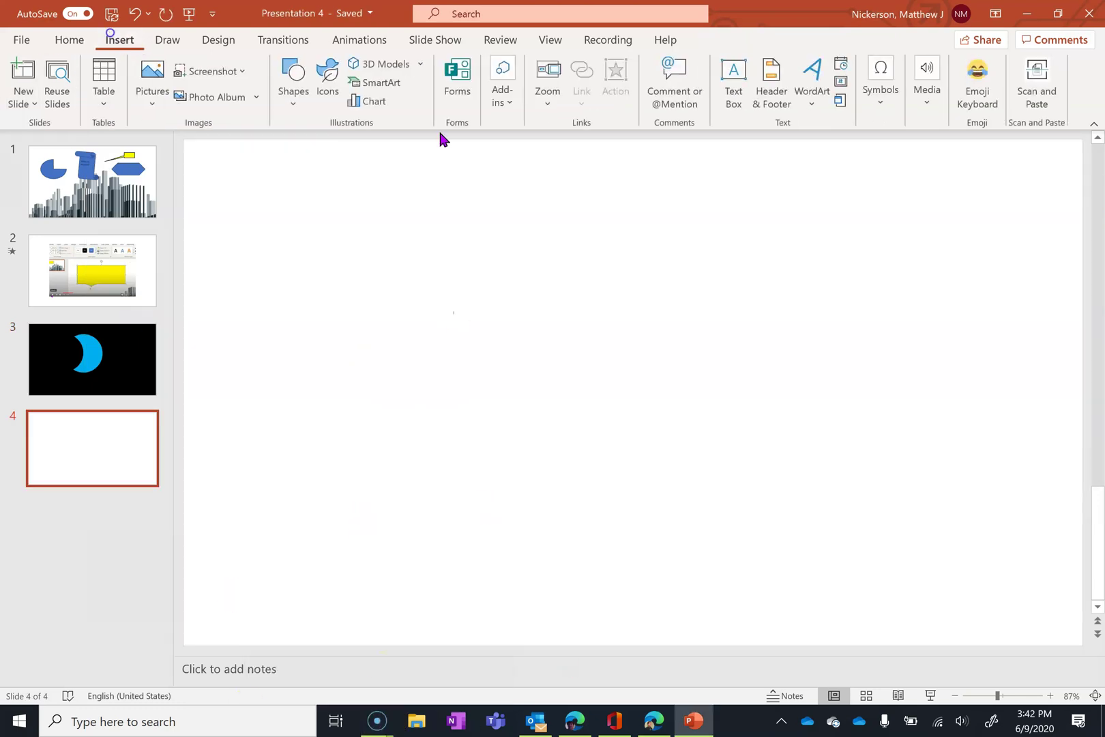
pyautogui.click(807, 85)
pyautogui.click(863, 182)
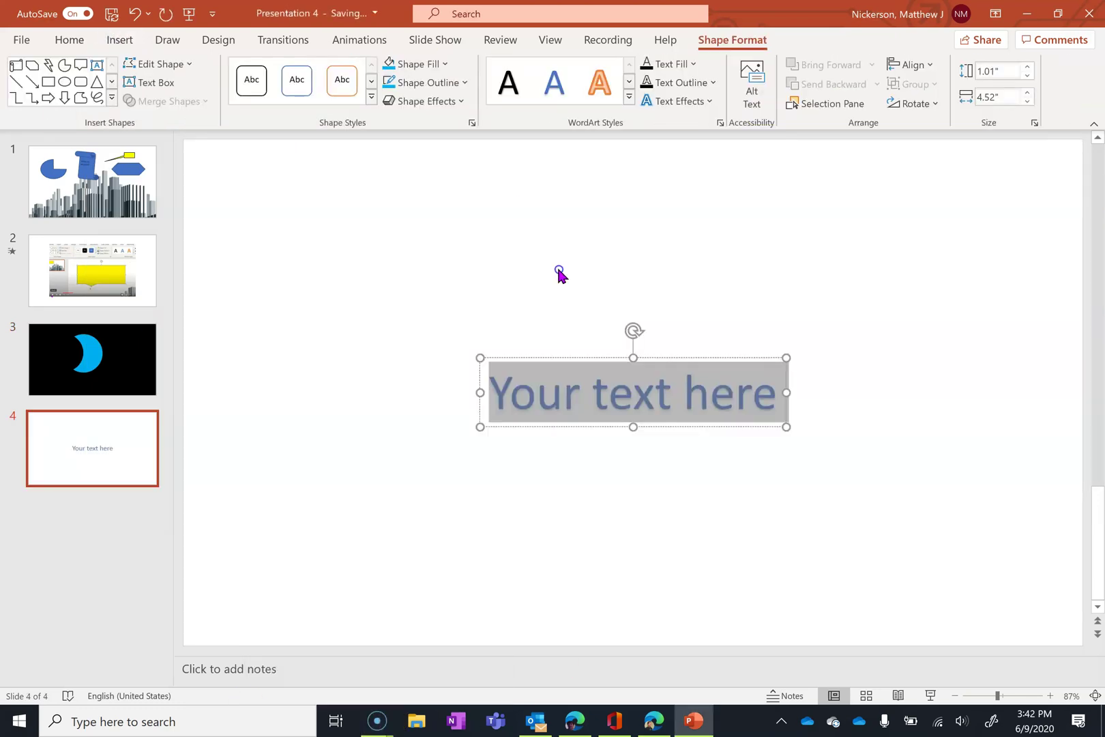
pyautogui.write('Photosynthesis')
pyautogui.moveTo(468, 425); pyautogui.dragTo(393, 501)
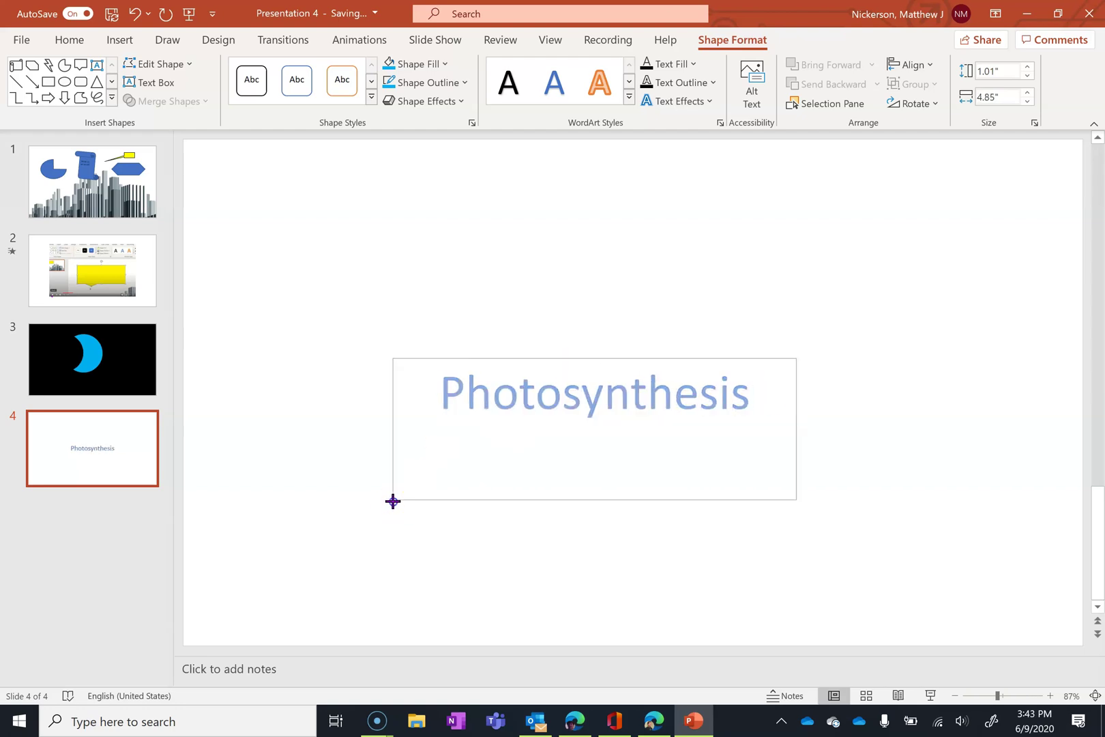
pyautogui.click(278, 342)
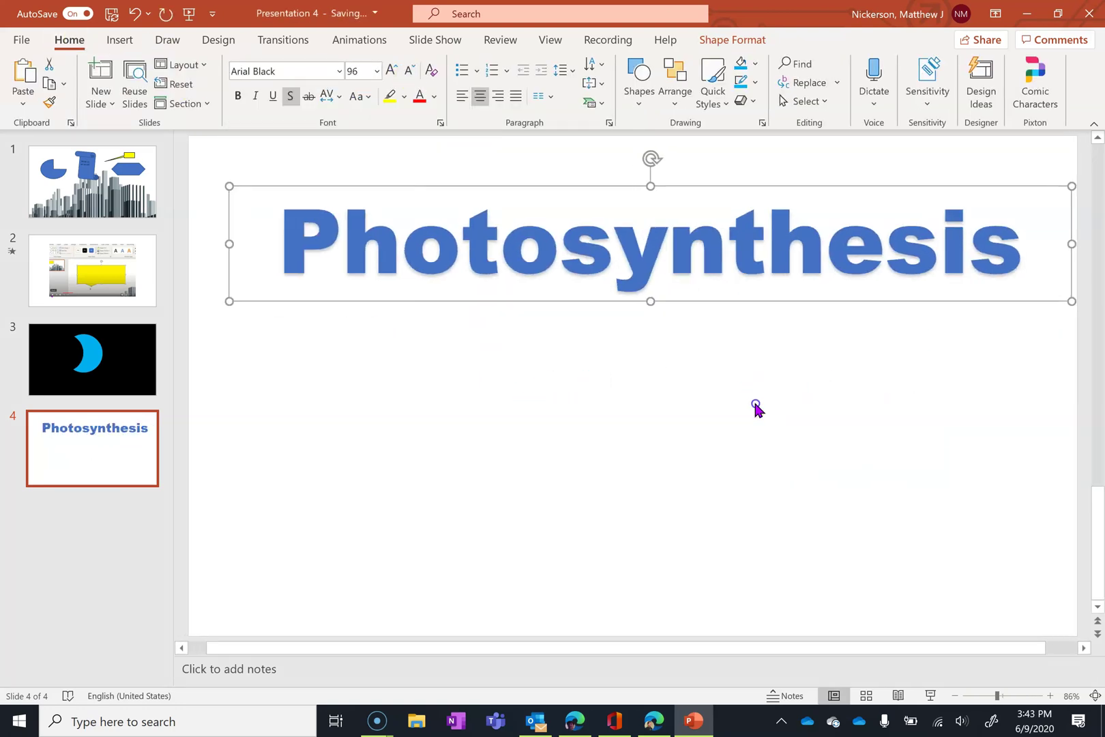
pyautogui.click(757, 406)
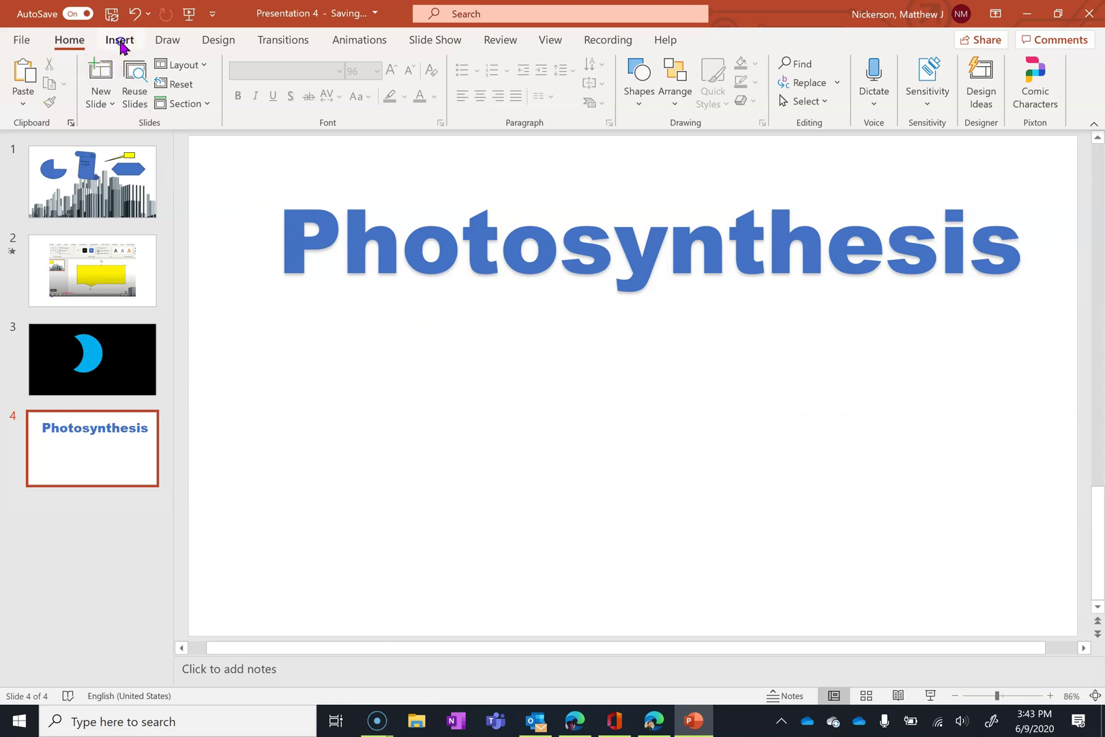
pyautogui.click(119, 42)
pyautogui.click(295, 101)
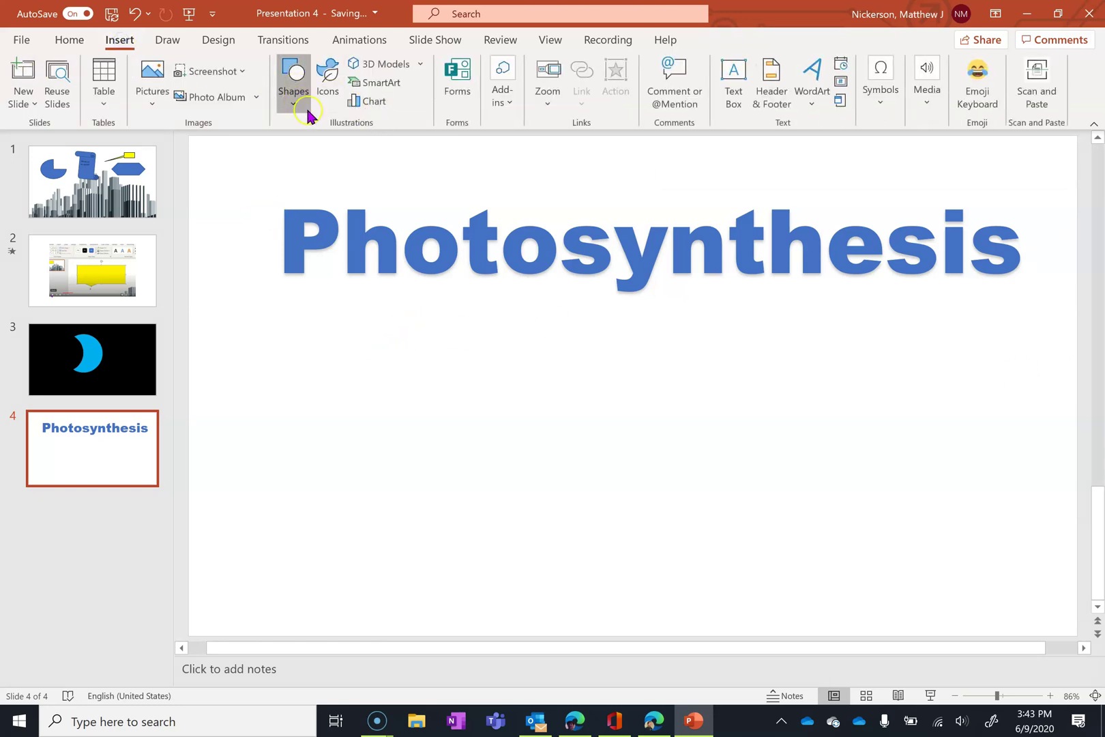
# Draw a wide rectangle under the title and set it to picture or texture fill
pyautogui.click(412, 147)
pyautogui.moveTo(244, 340); pyautogui.dragTo(1054, 504)
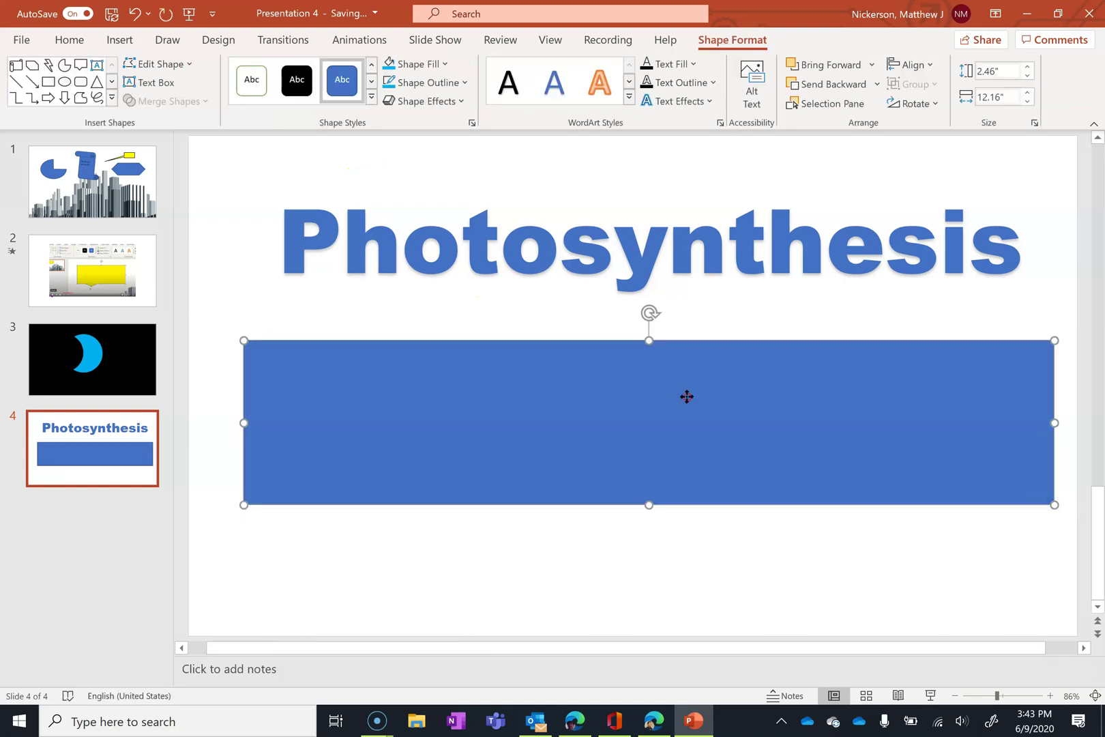
pyautogui.rightClick(686, 396)
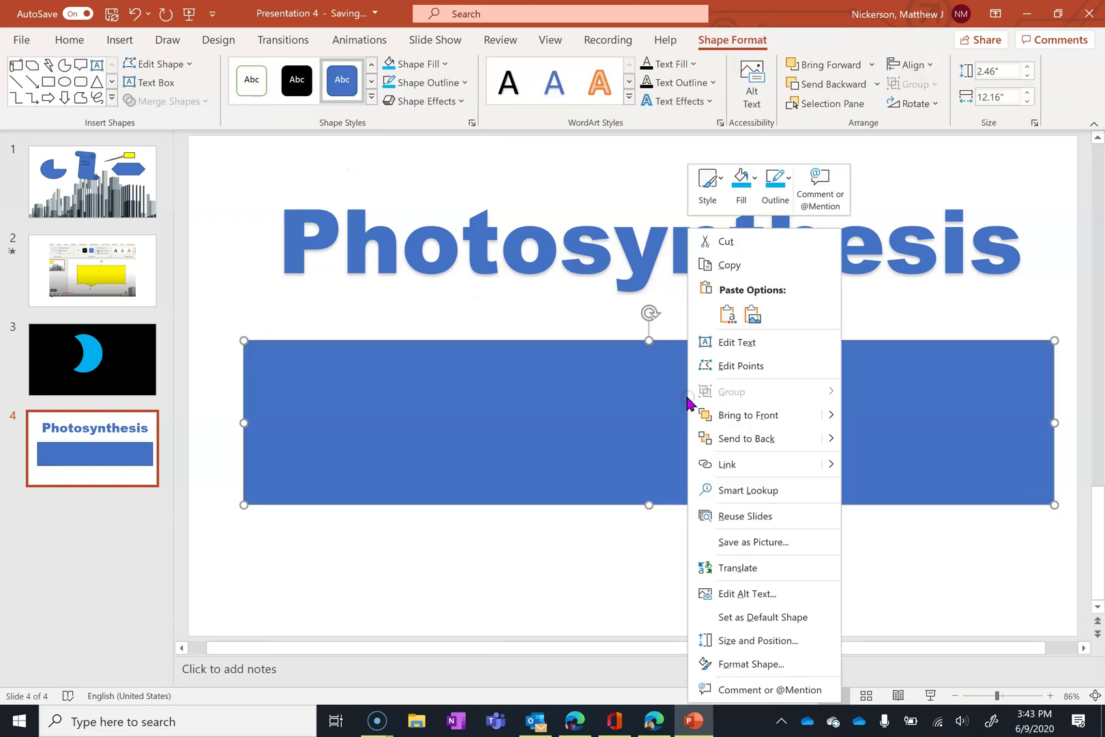
pyautogui.click(751, 664)
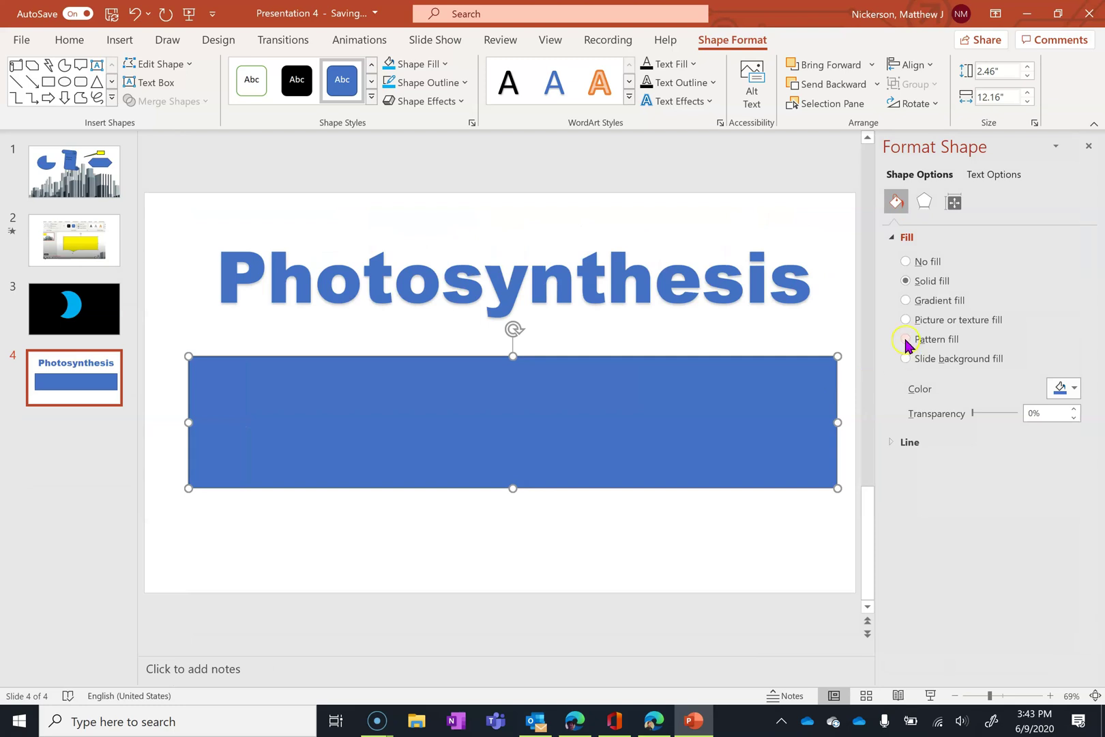
pyautogui.click(905, 320)
pyautogui.click(928, 407)
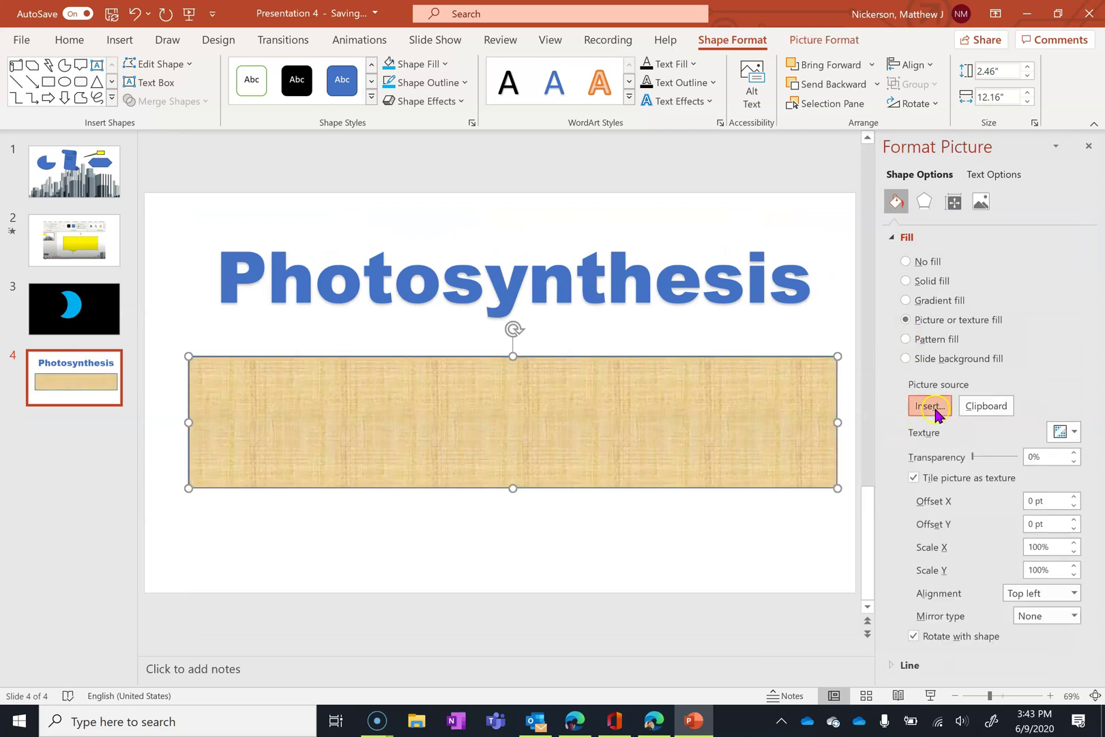
# Fill the rectangle with an orange autumn-leaves photo found online for 'leaves'
pyautogui.click(408, 417)
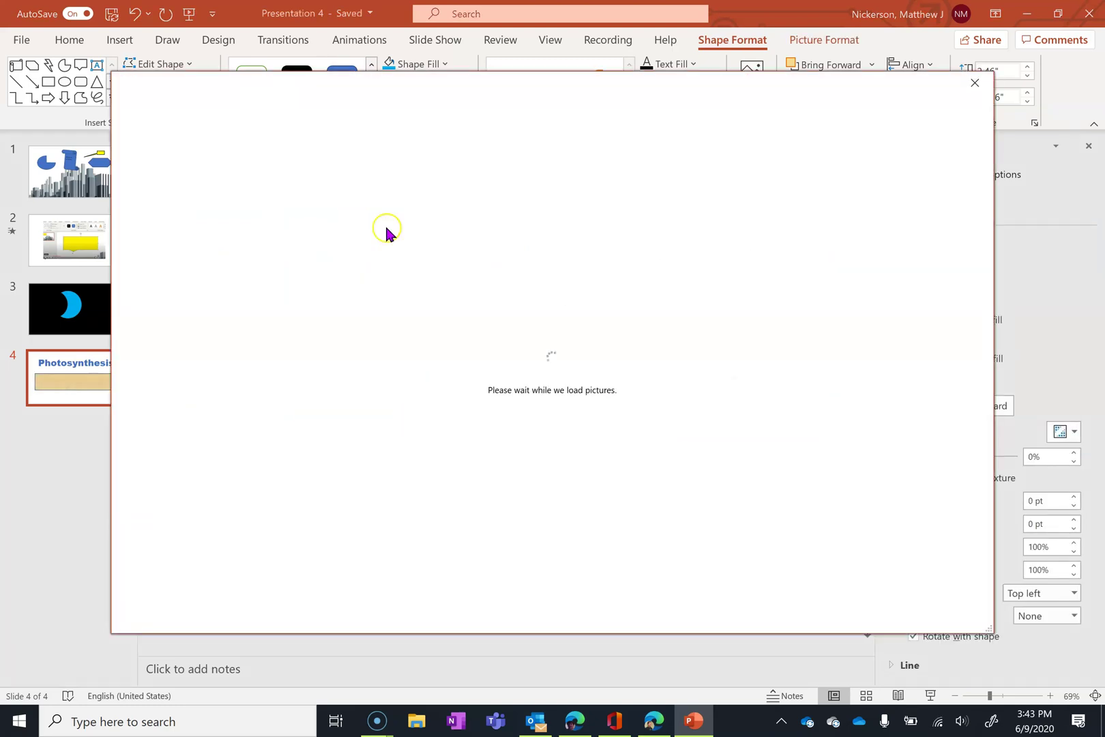
pyautogui.write('leaves')
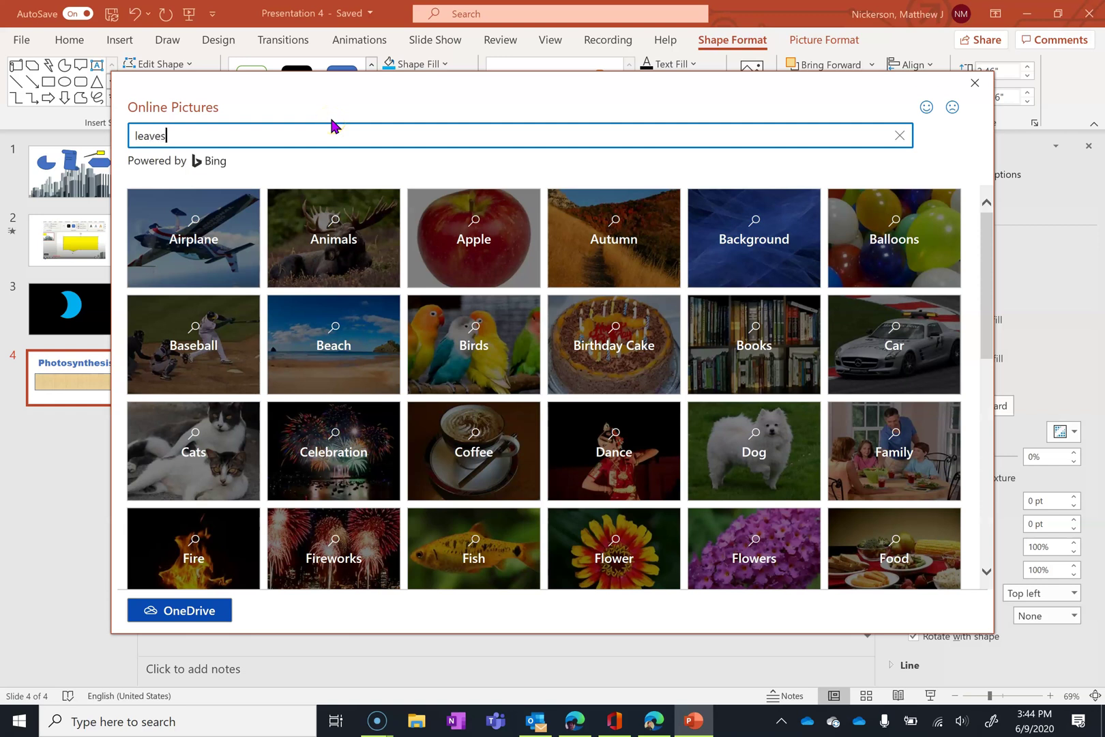
pyautogui.press('Return')
pyautogui.click(352, 273)
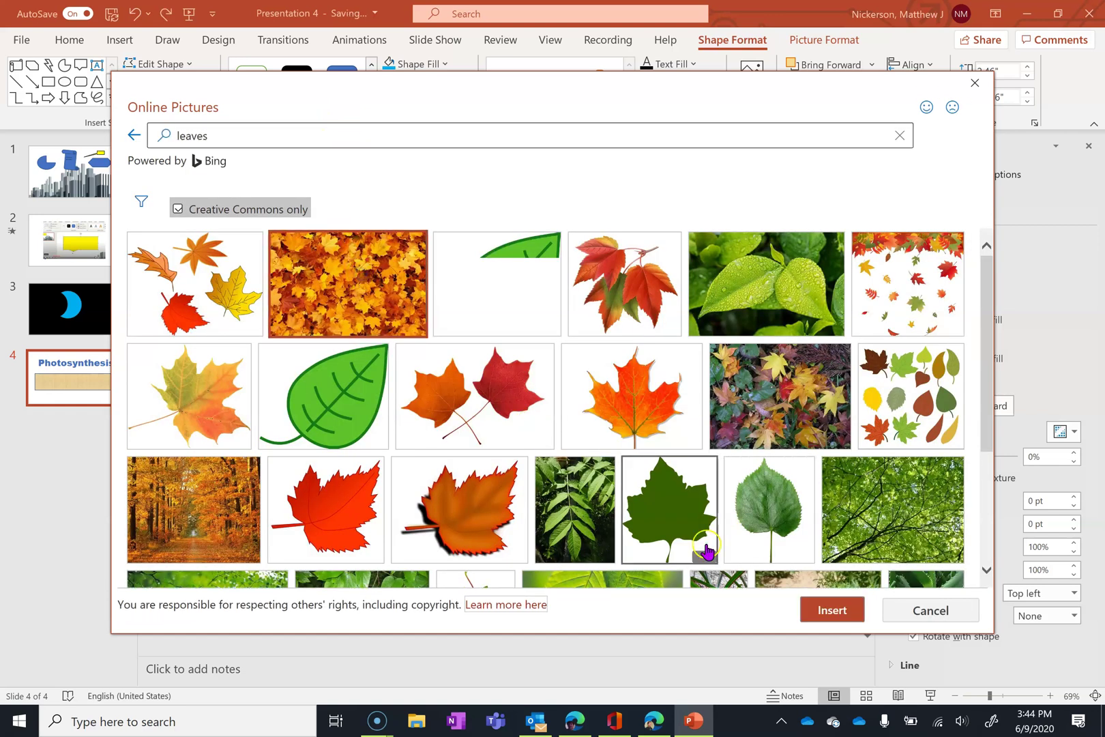
pyautogui.click(829, 607)
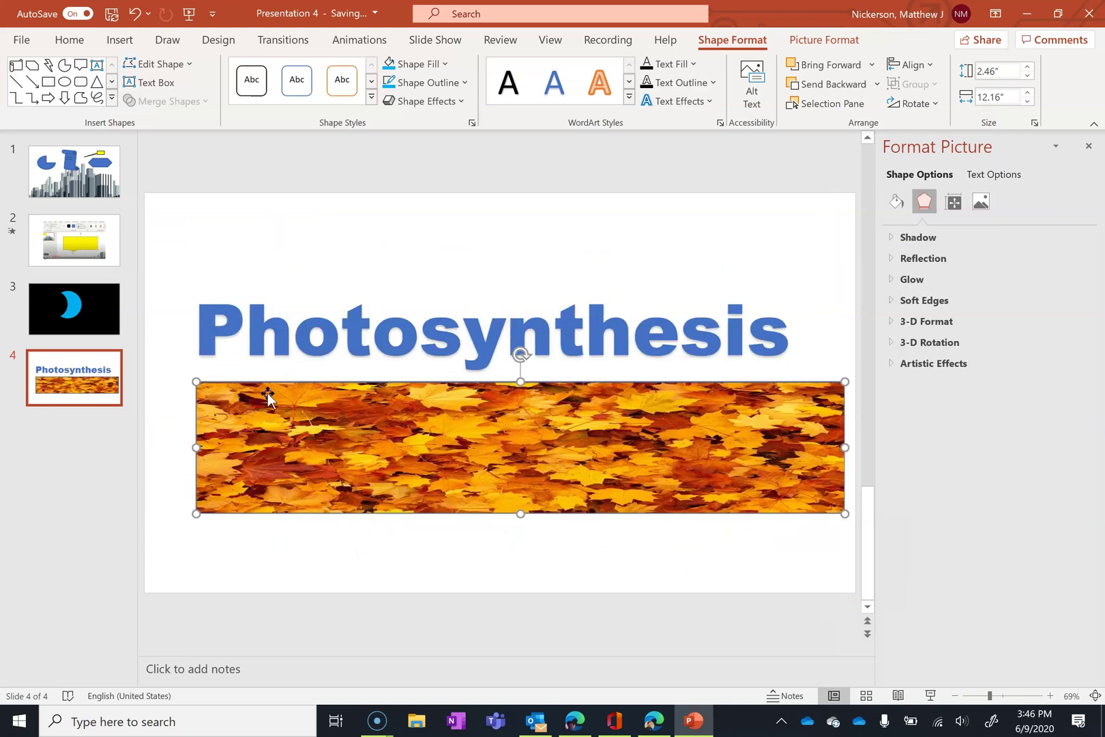
# Position the leaves rectangle behind the word Photosynthesis so it covers the letters
pyautogui.click(303, 410)
pyautogui.moveTo(195, 326); pyautogui.dragTo(782, 348)
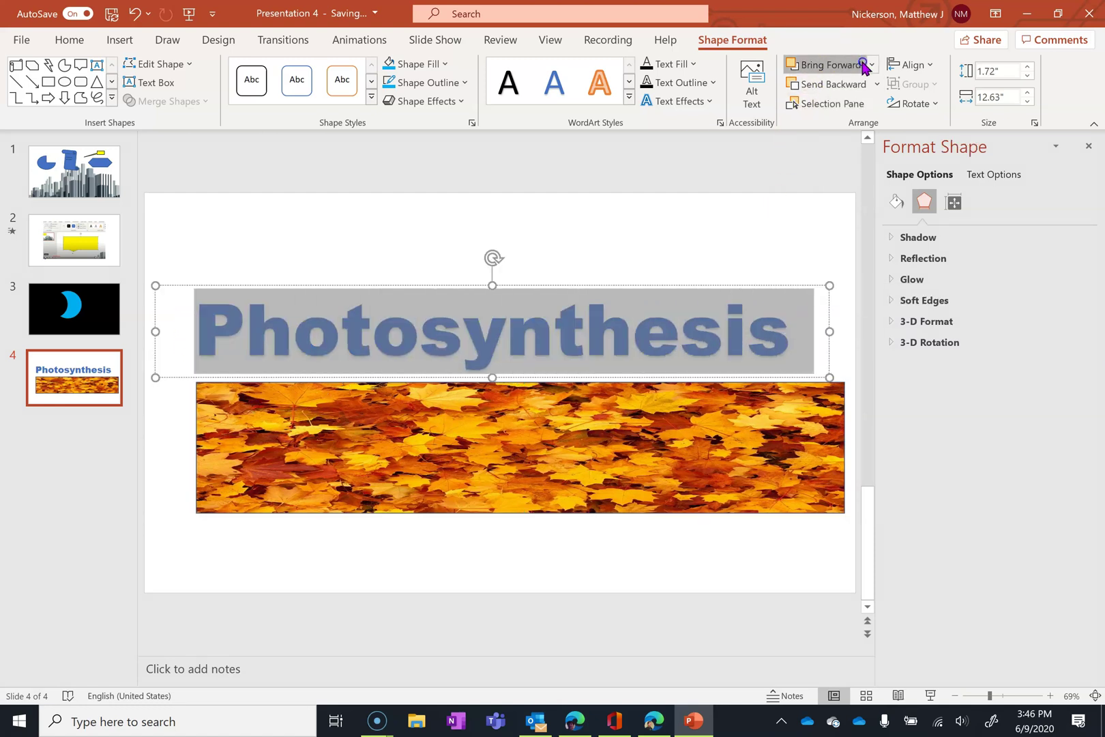
pyautogui.click(339, 247)
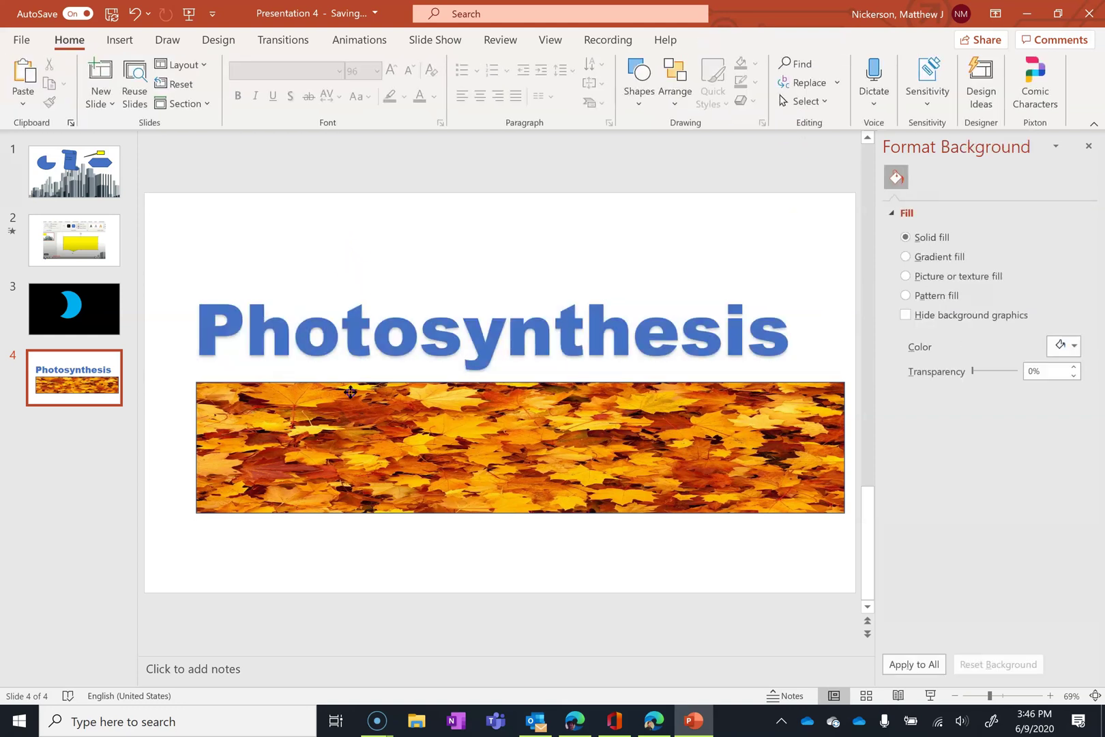
pyautogui.moveTo(352, 396); pyautogui.dragTo(332, 311)
pyautogui.moveTo(402, 423); pyautogui.dragTo(397, 402)
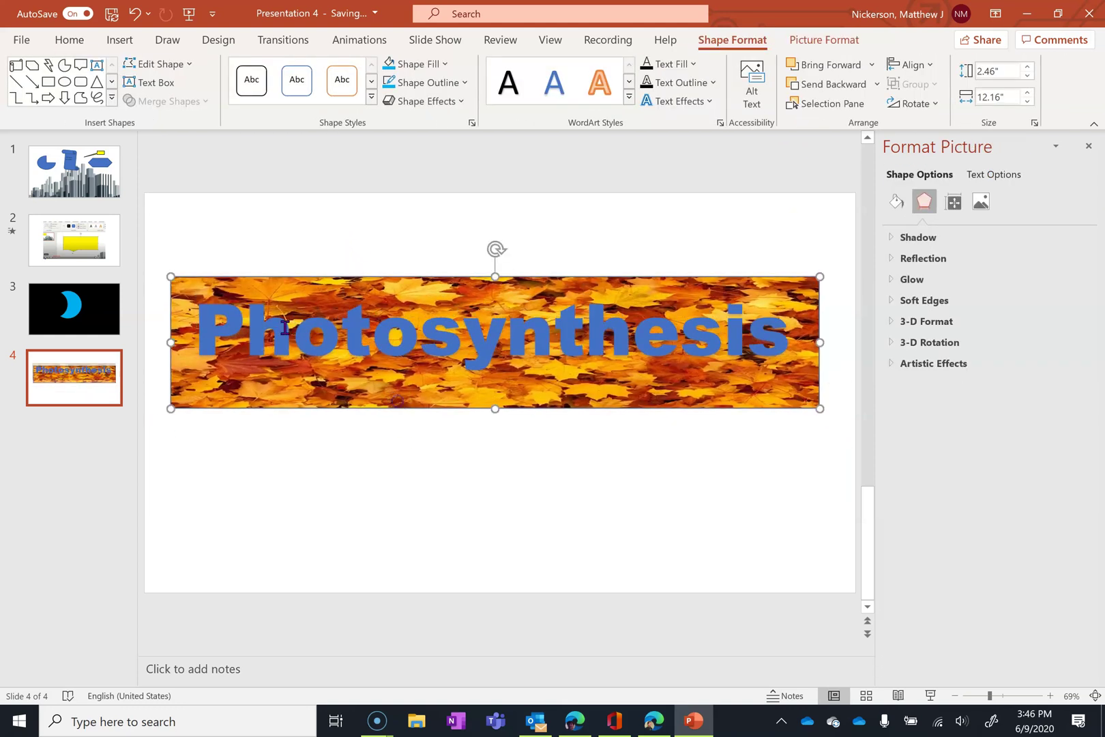
# Select the title with the leaves picture and apply Merge Shapes Intersect
pyautogui.keyDown('shift'); pyautogui.click(225, 290); pyautogui.keyUp('shift')
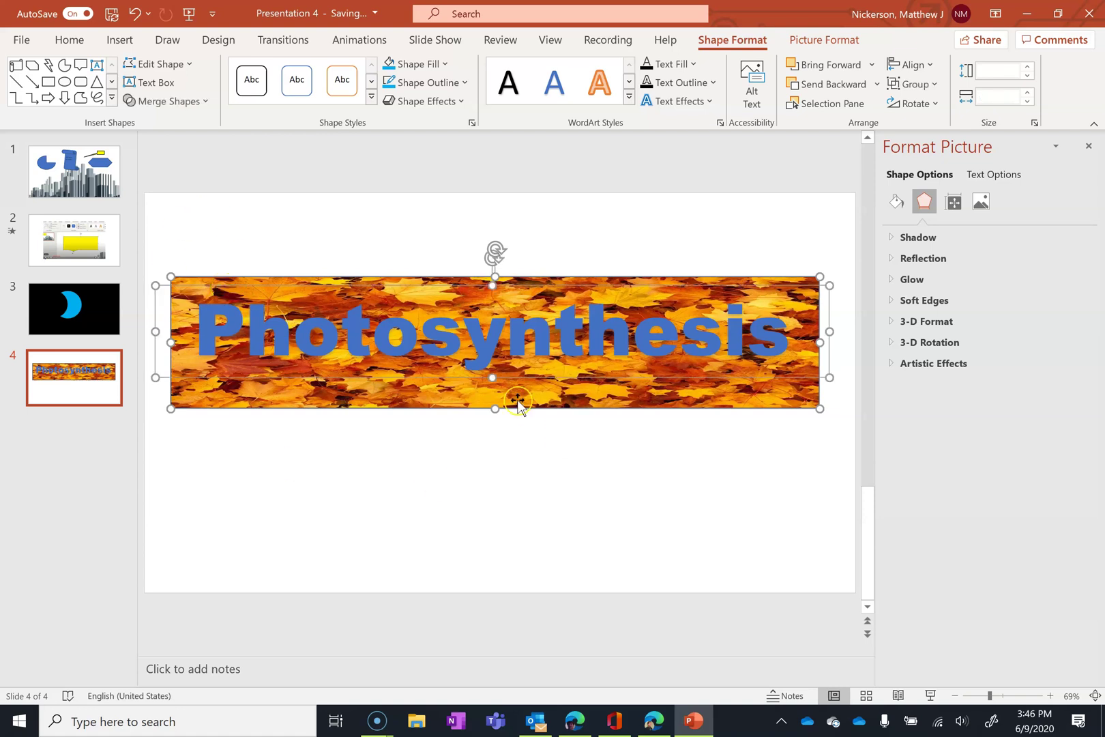
pyautogui.click(205, 102)
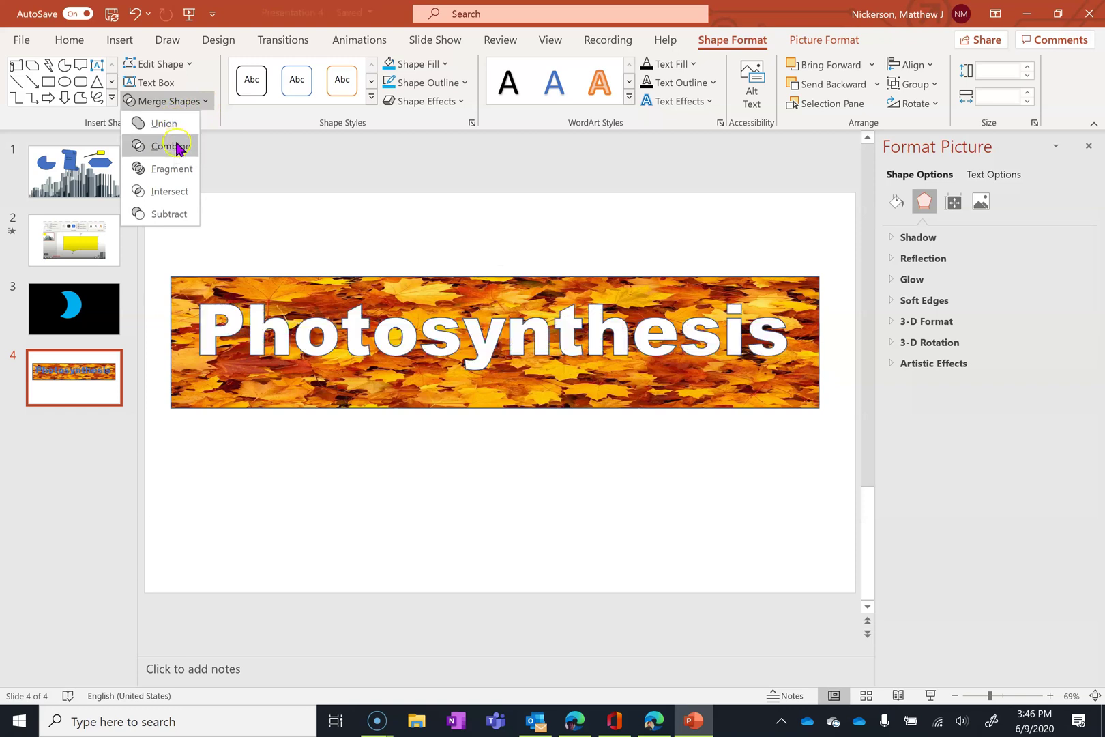
pyautogui.click(175, 195)
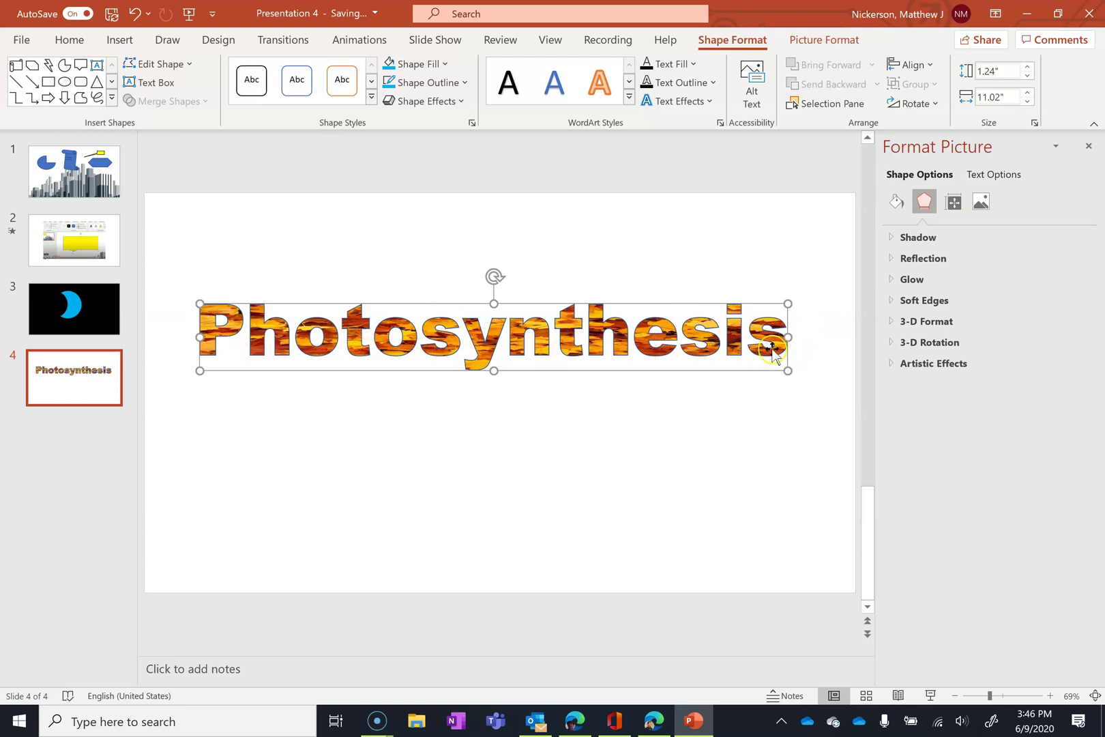
# Add a new slide with the Blank layout
pyautogui.click(358, 464)
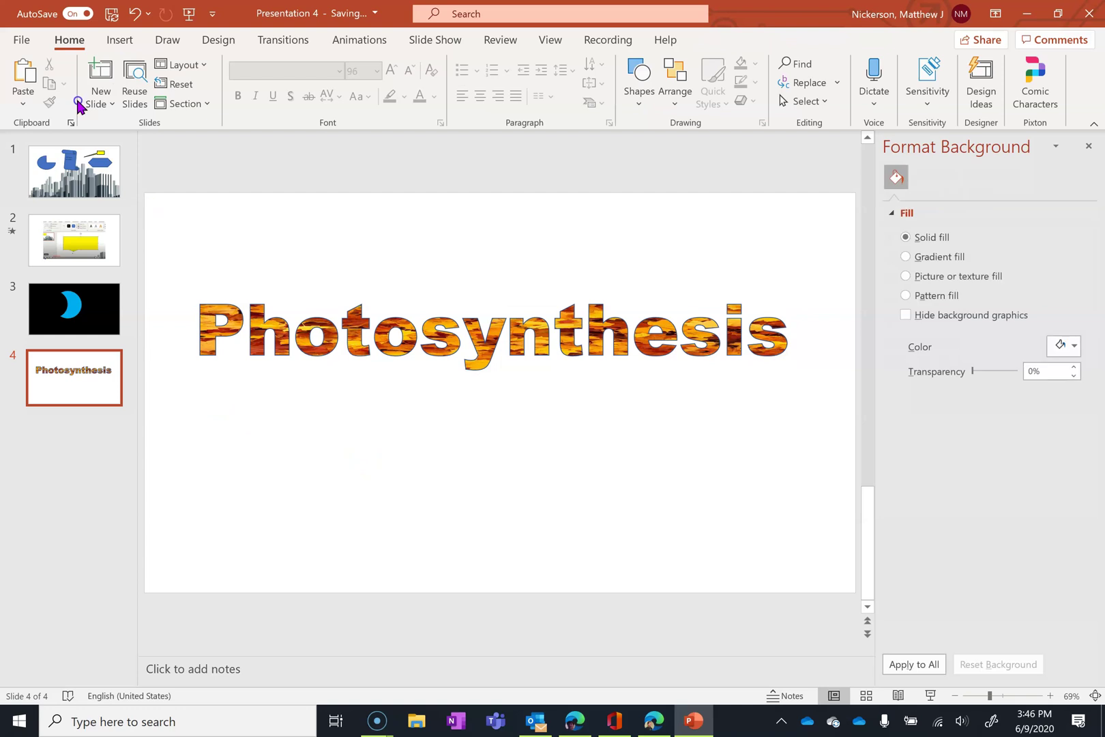
pyautogui.click(104, 103)
pyautogui.click(127, 319)
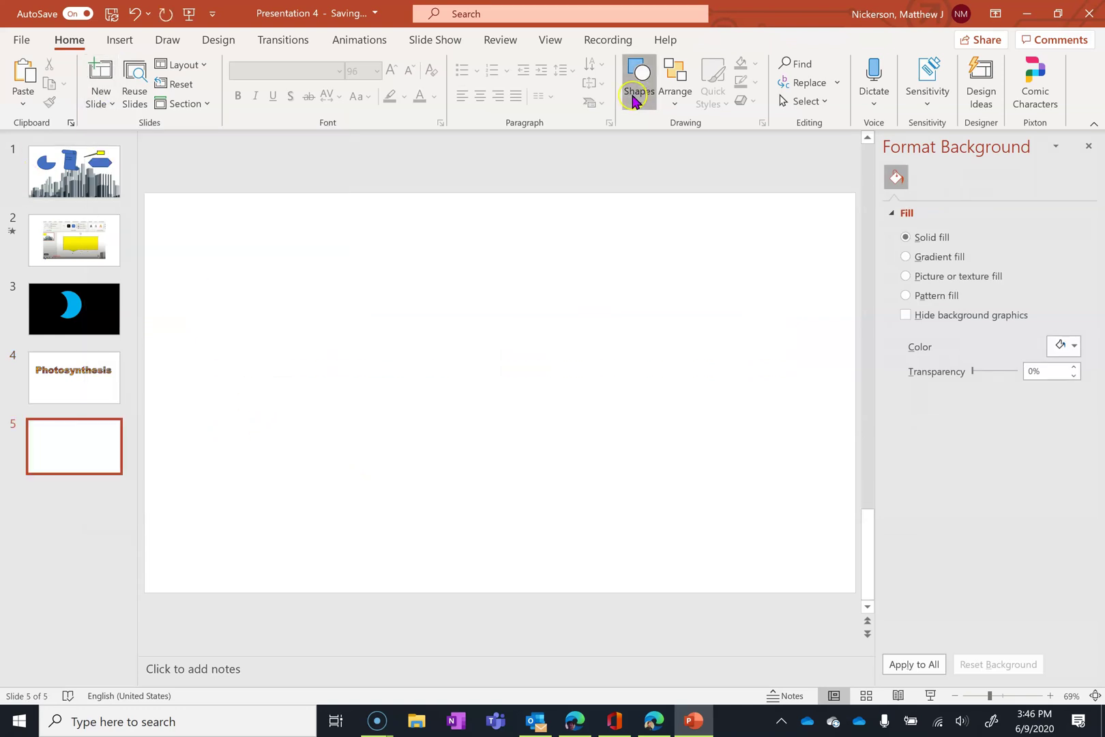
# Draw an oval on the left and size it to 4 by 4 inches
pyautogui.click(634, 101)
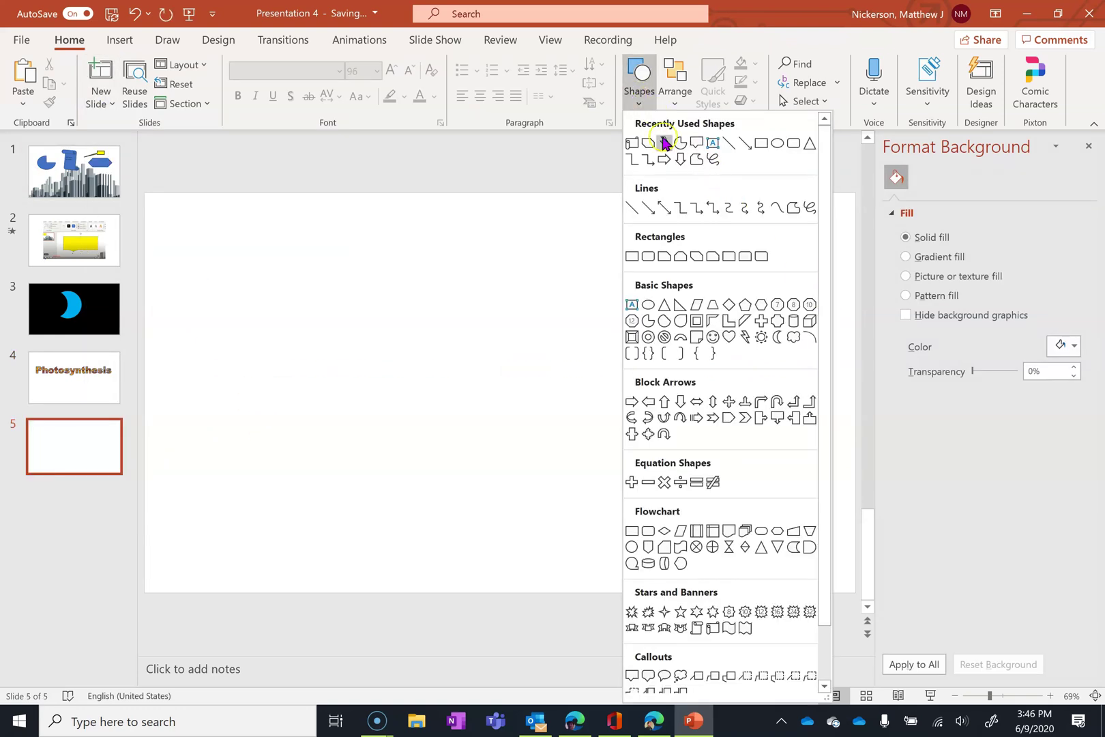
pyautogui.click(648, 304)
pyautogui.moveTo(259, 302); pyautogui.dragTo(452, 457)
pyautogui.click(997, 70)
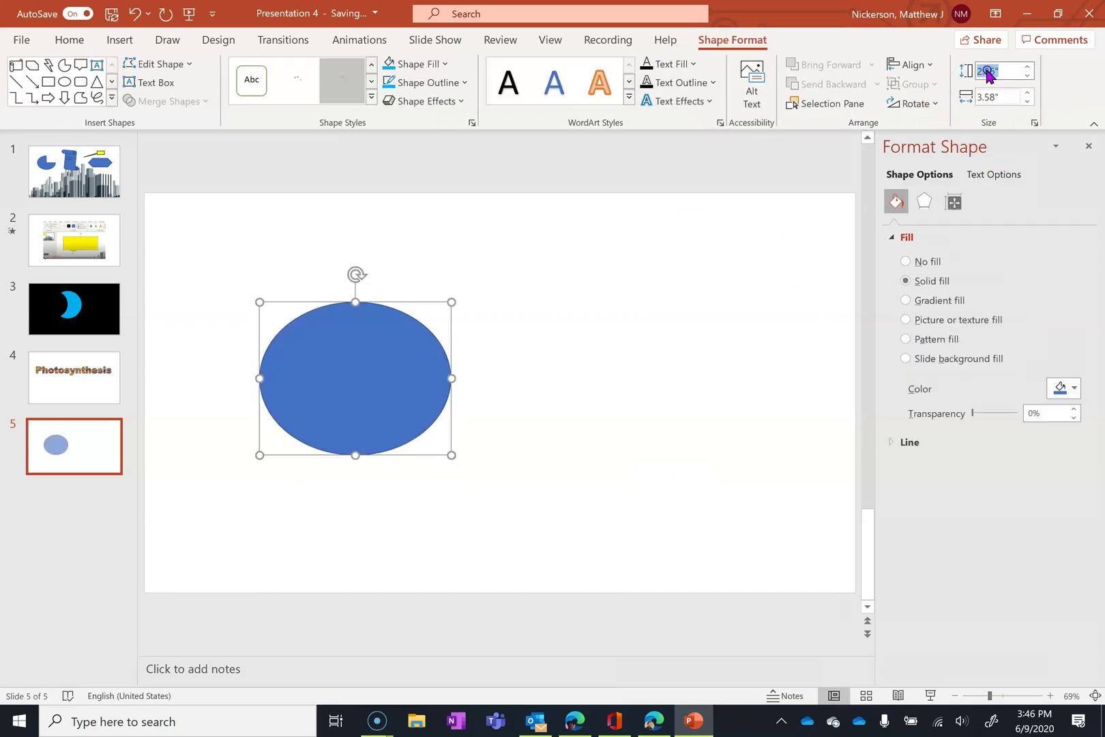
pyautogui.write('4')
pyautogui.click(997, 100)
pyautogui.write('4')
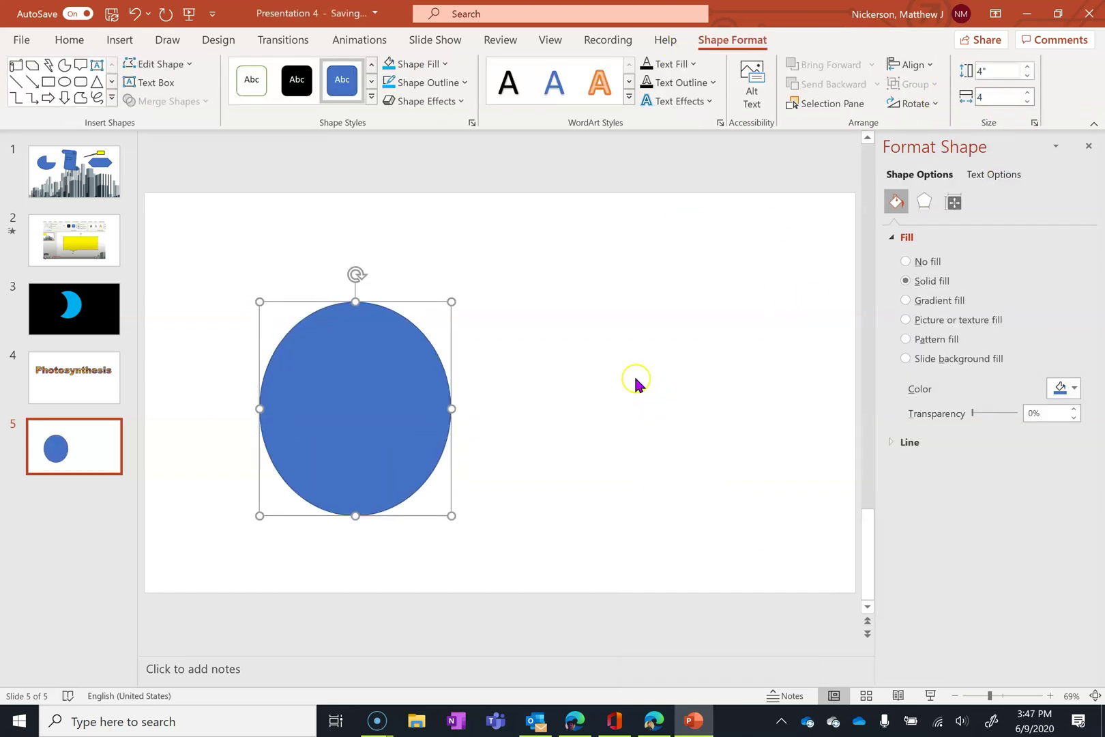
pyautogui.press('Return')
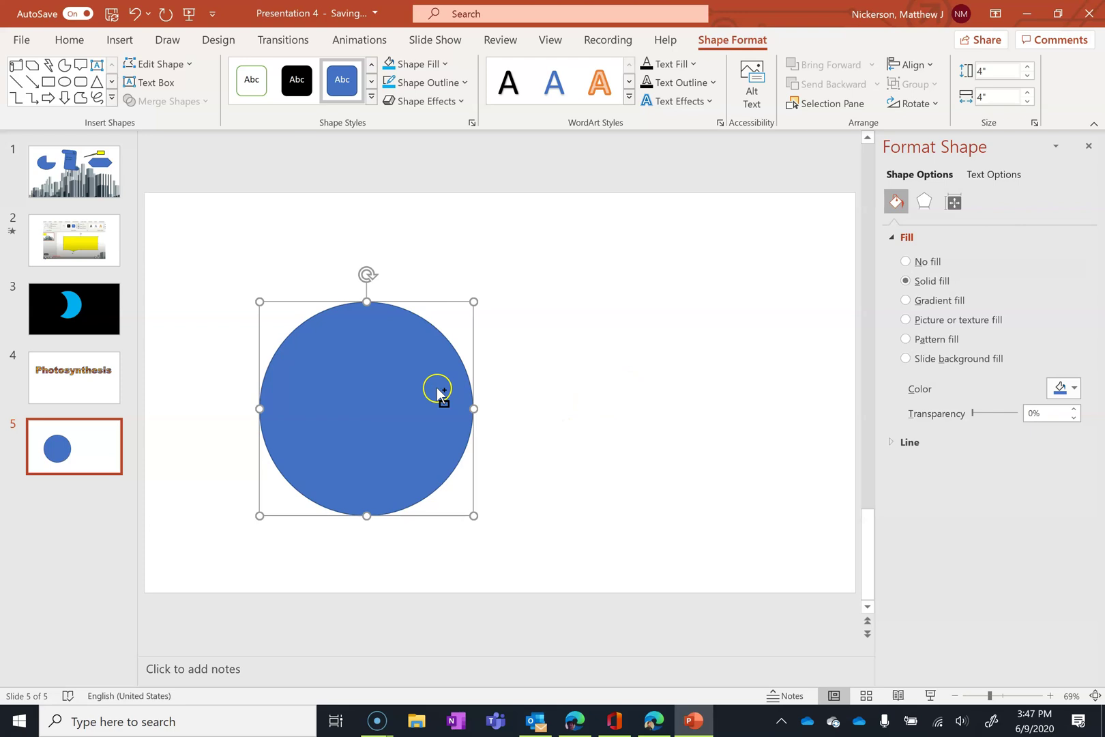
# Duplicate the circle overlapping to the right and union the two circles
pyautogui.moveTo(436, 388); pyautogui.dragTo(550, 382)
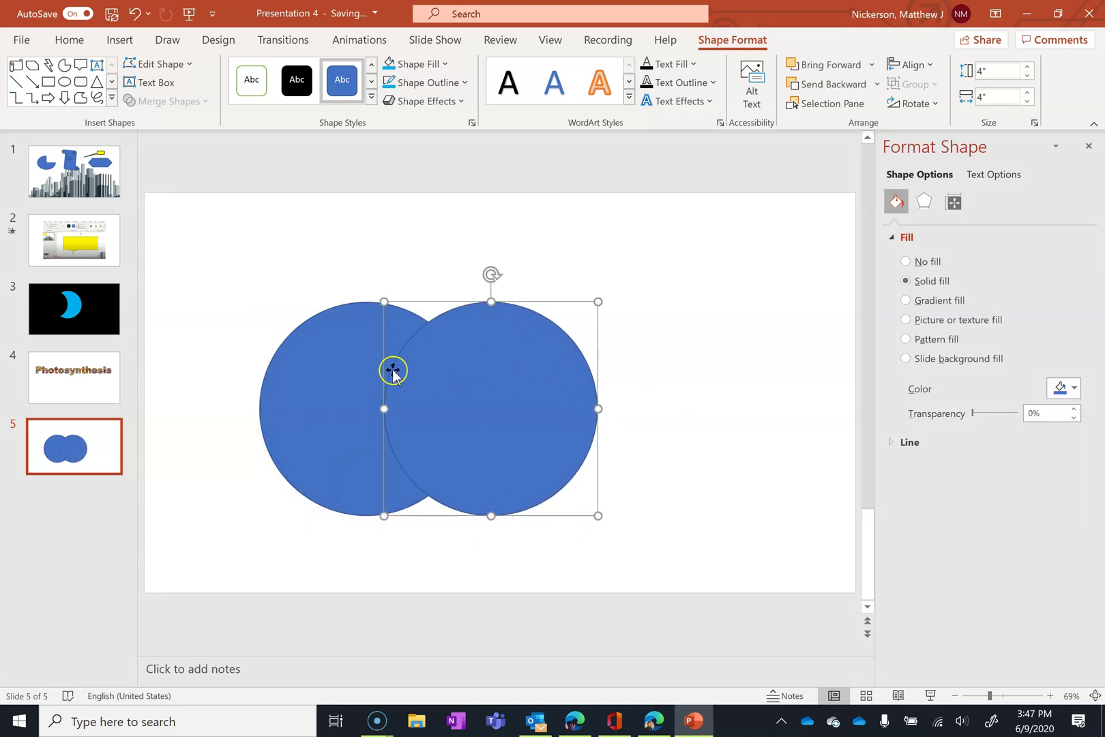
pyautogui.keyDown('shift'); pyautogui.click(343, 365); pyautogui.keyUp('shift')
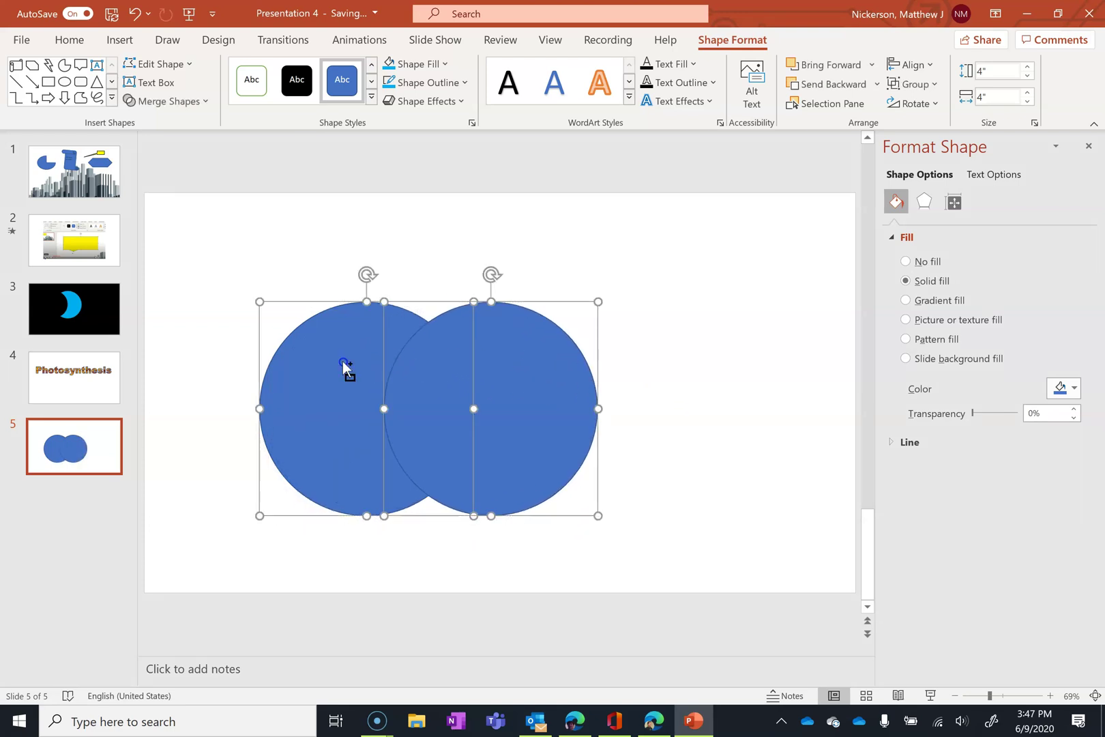
pyautogui.click(194, 103)
pyautogui.click(176, 121)
pyautogui.click(735, 364)
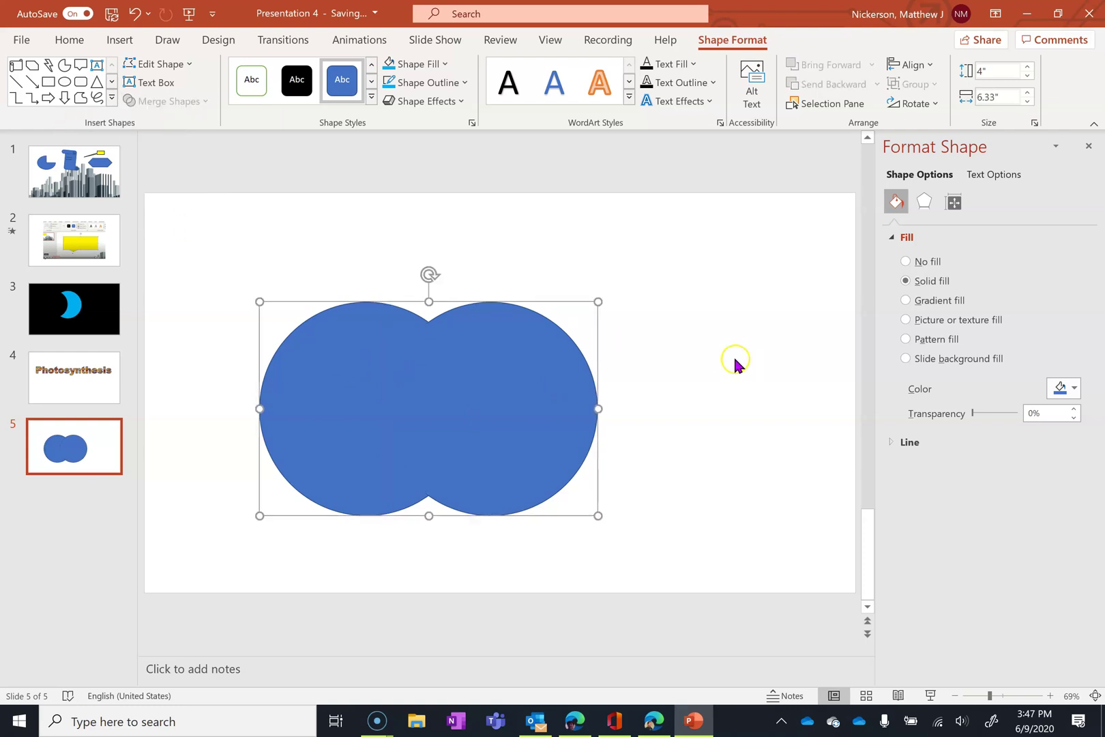
# Set a picture fill on the merged shape and search online pictures for 'eyes'
pyautogui.click(419, 412)
pyautogui.click(905, 320)
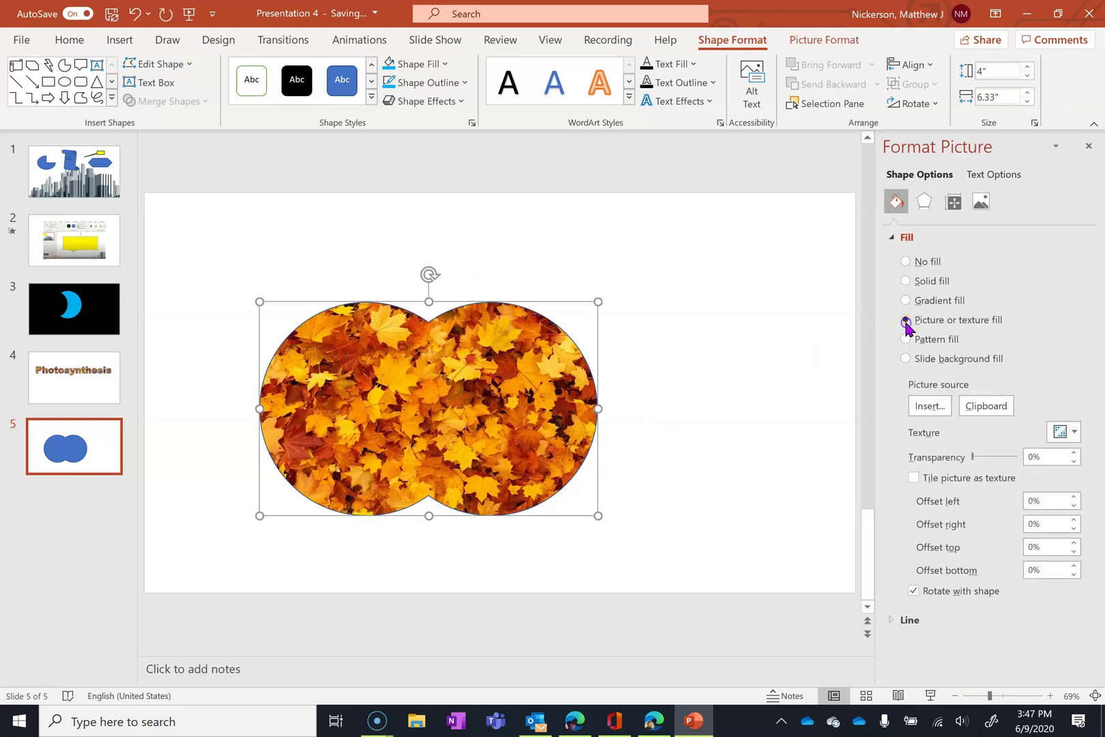
pyautogui.click(931, 408)
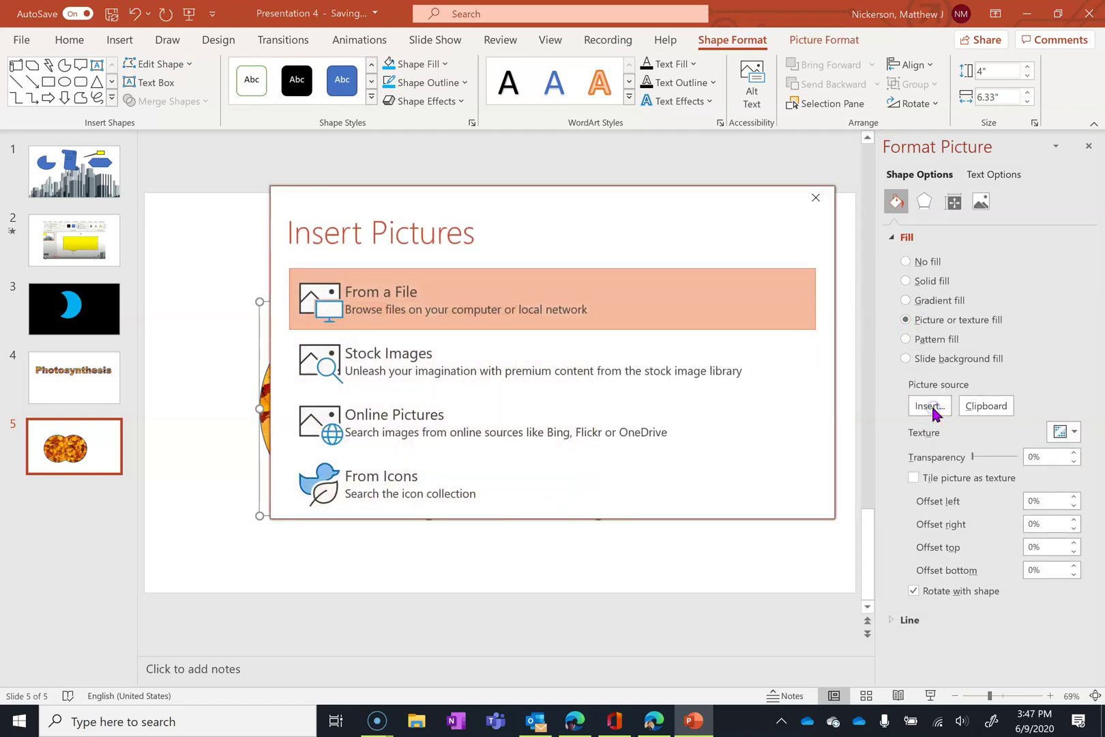
pyautogui.click(450, 421)
pyautogui.write('eyes')
pyautogui.press('Return')
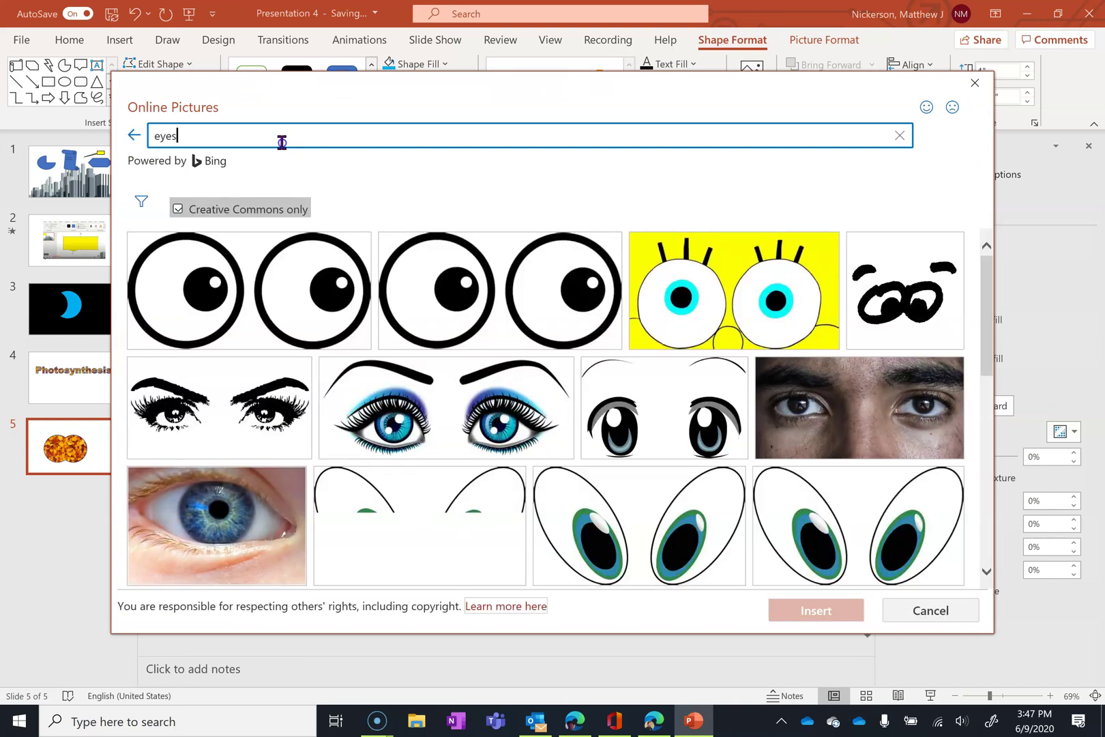
# Insert the green-scarf eyes photo and enlarge the shape to 4.91 by 8.54 inches
pyautogui.scroll(-3, 376, 327)
pyautogui.click(409, 450)
pyautogui.click(836, 614)
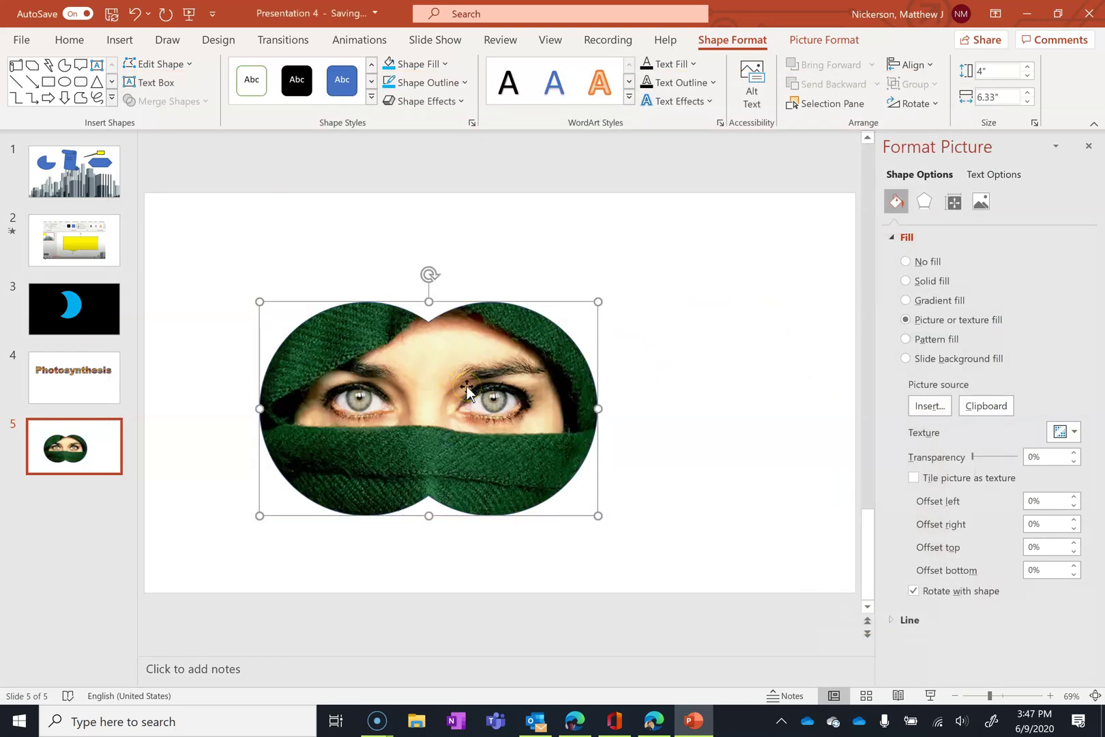
pyautogui.click(1088, 146)
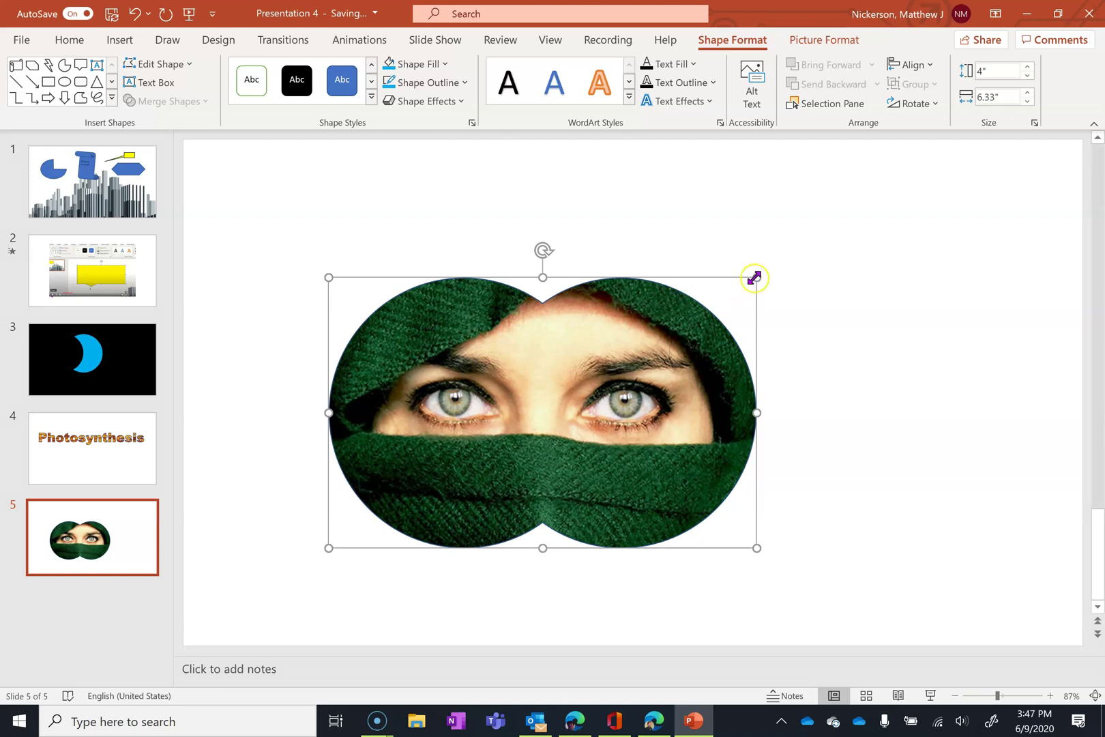
pyautogui.moveTo(754, 278); pyautogui.dragTo(905, 217)
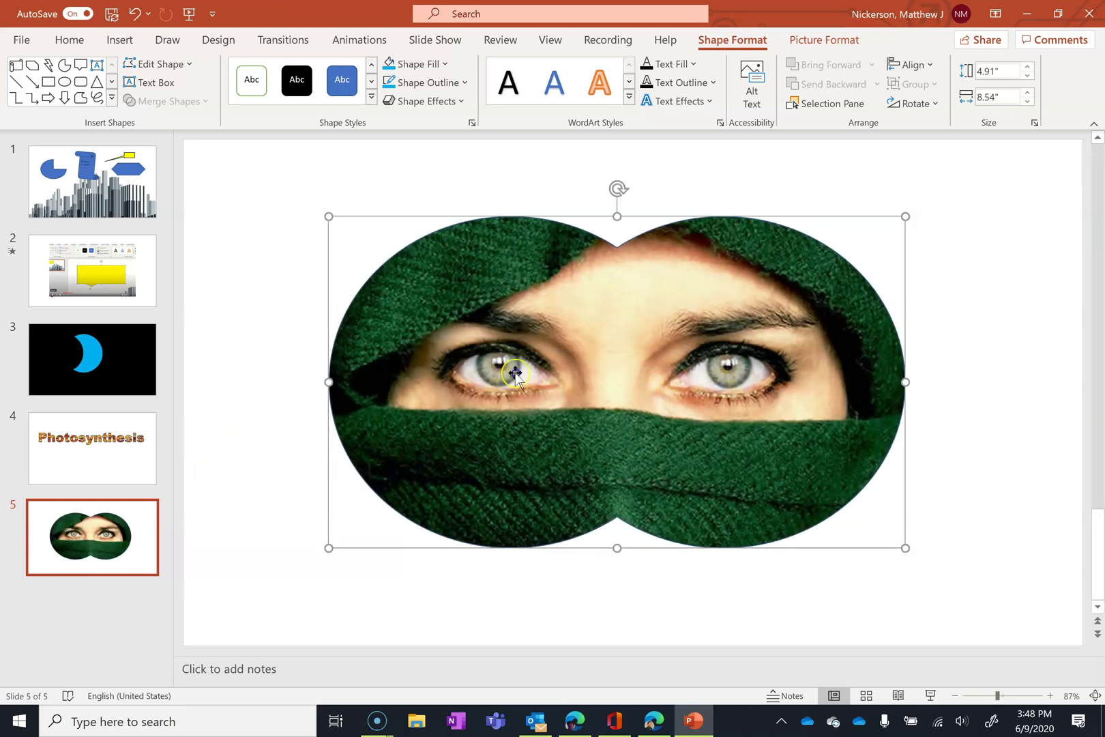